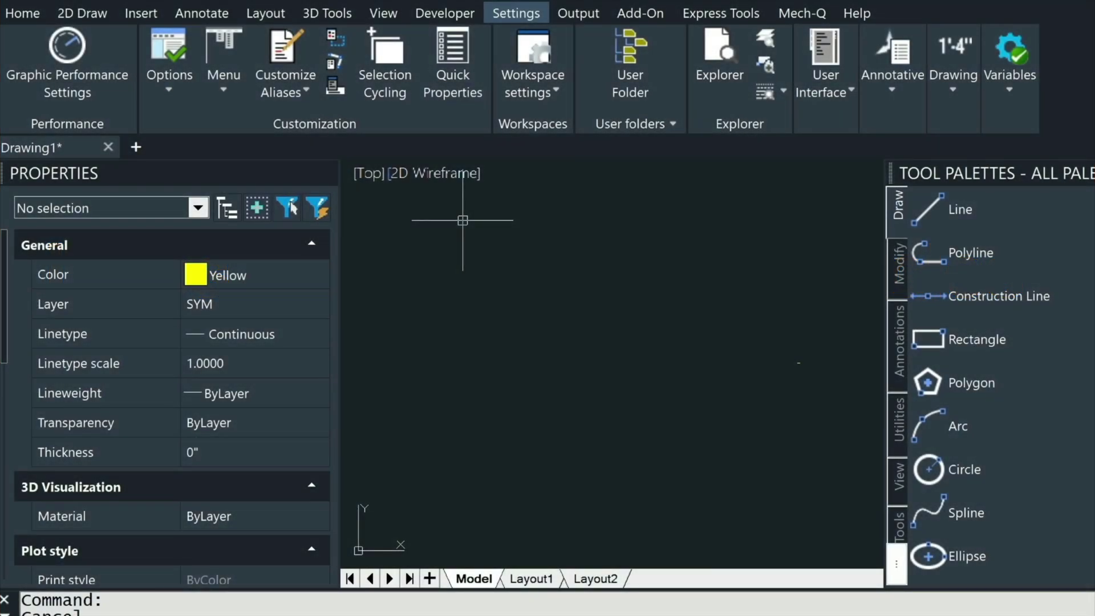
Step: Switch to Clean Screen and draw a single 28' horizontal ground line
key("ctrl+0")
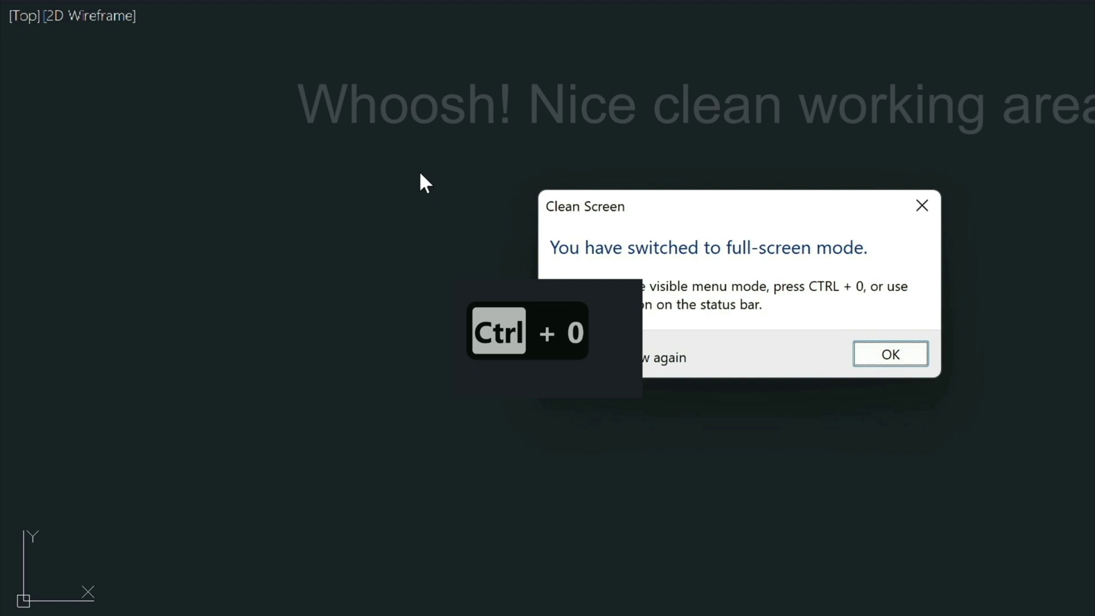
left_click(855, 362)
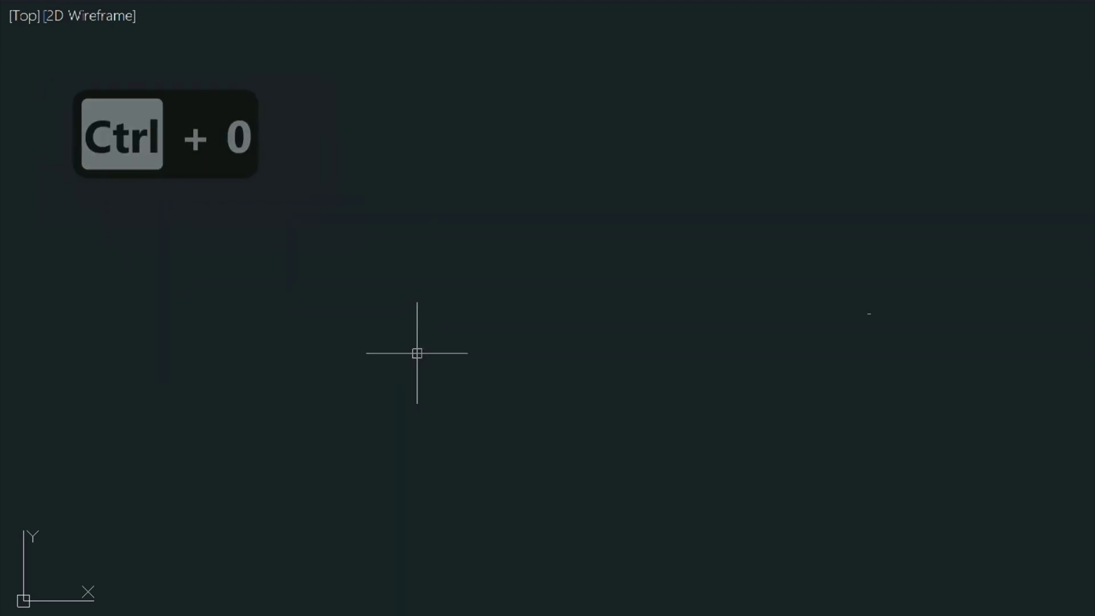
type("l")
key("Return")
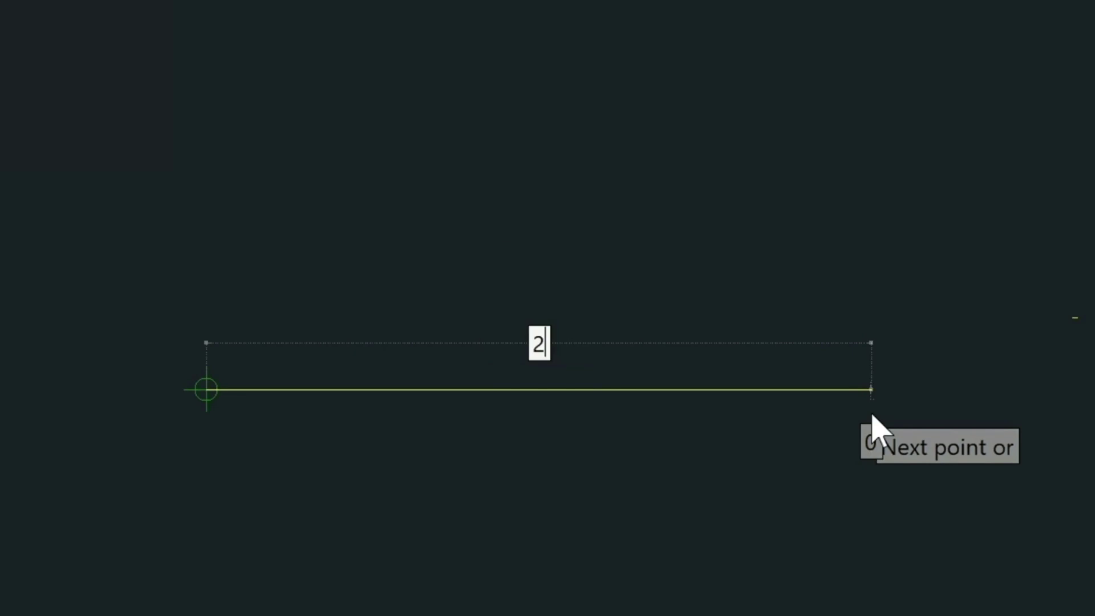
type("'")
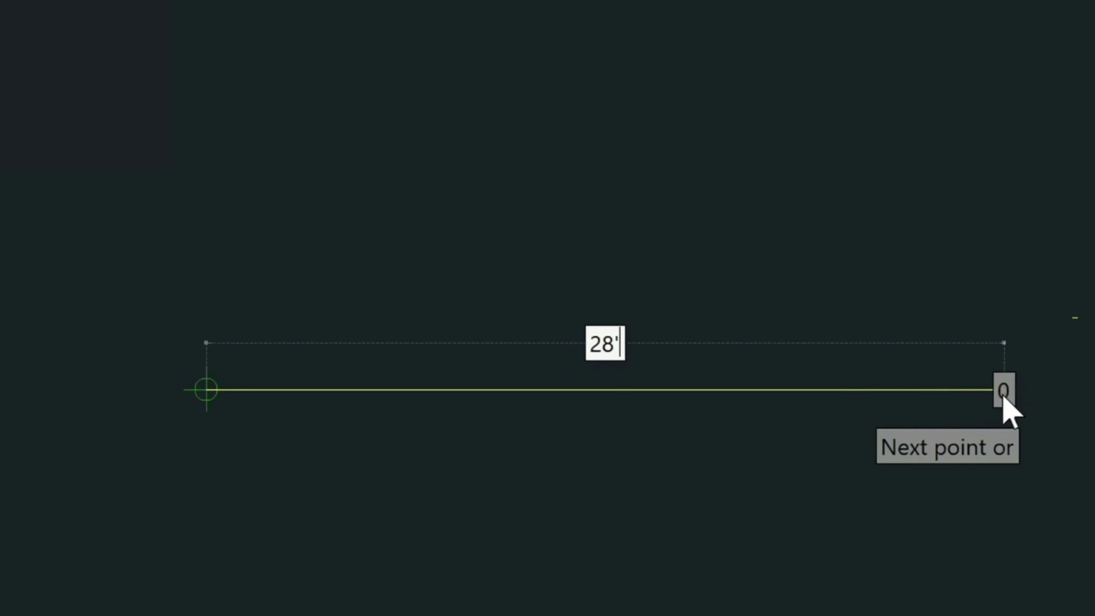
key("Return")
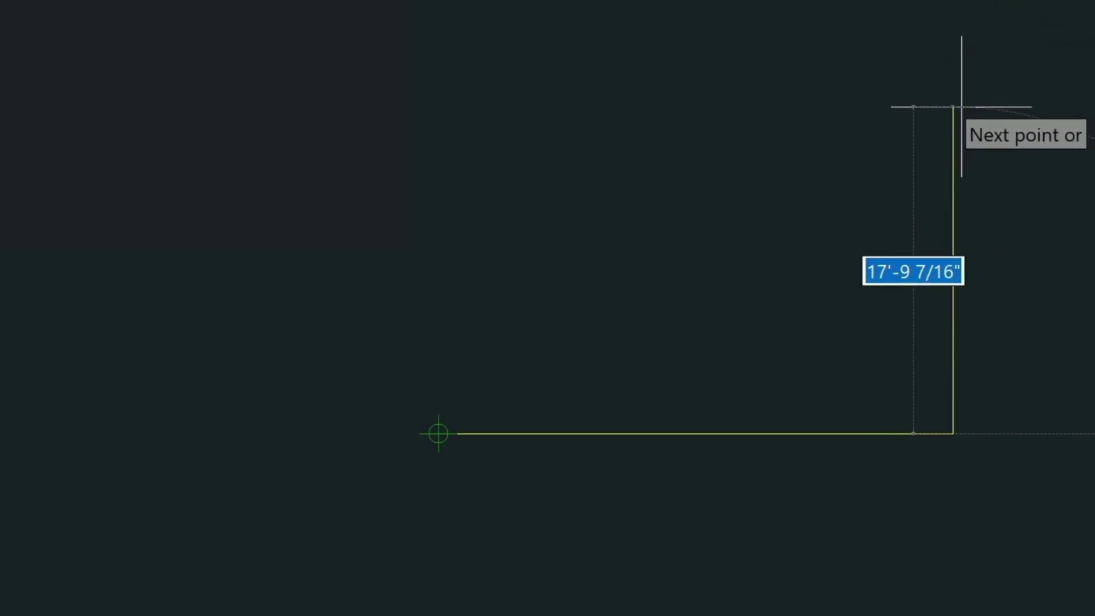
key("Escape")
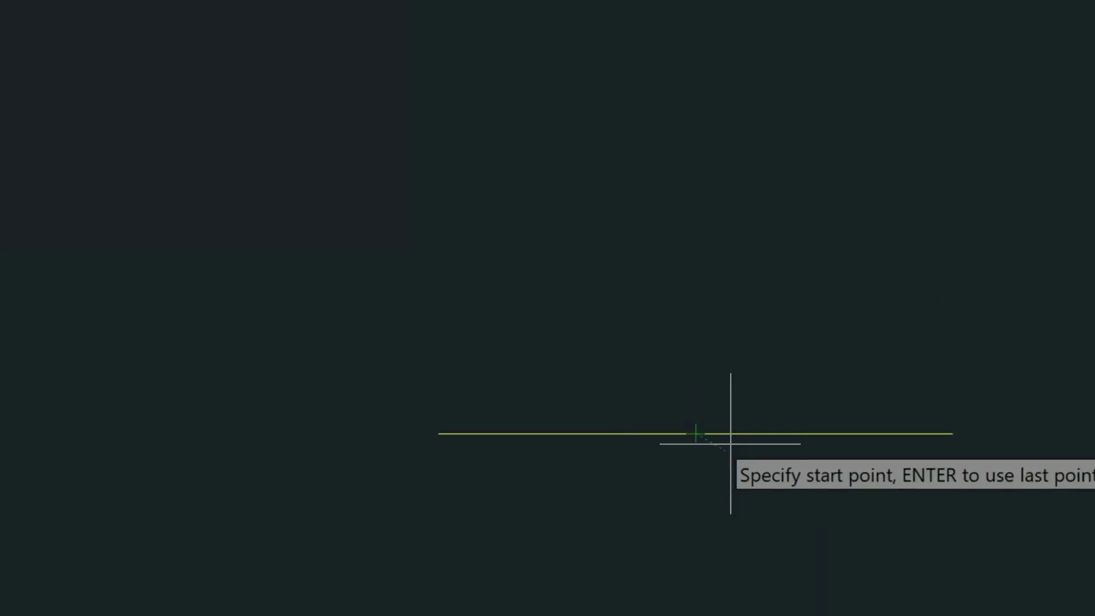
Step: Draw a 20' vertical line straight up from the ground line's midpoint
left_click(695, 434)
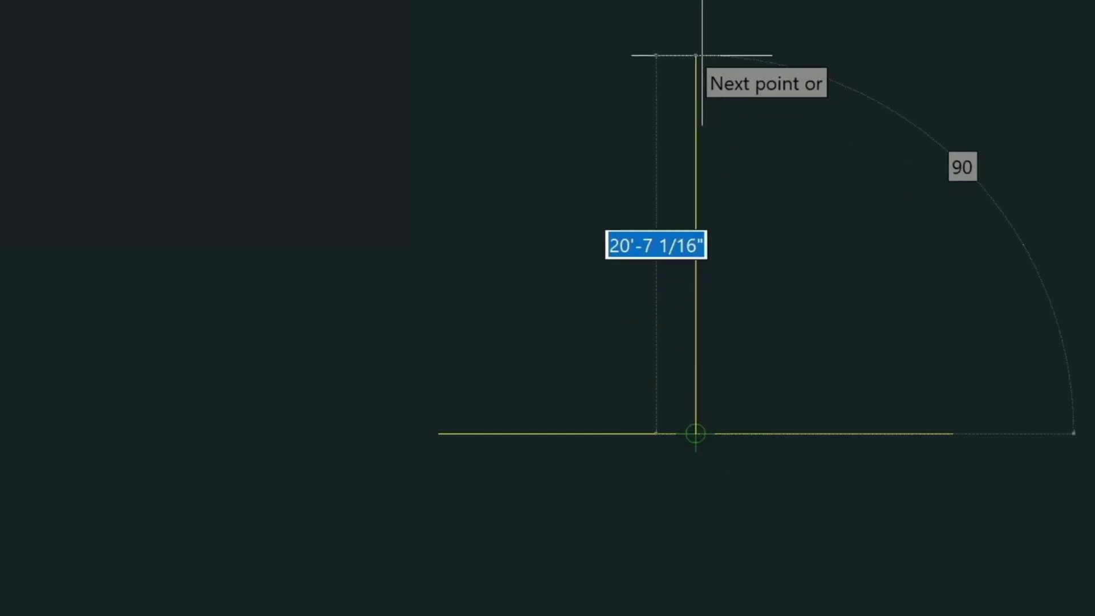
type("20'")
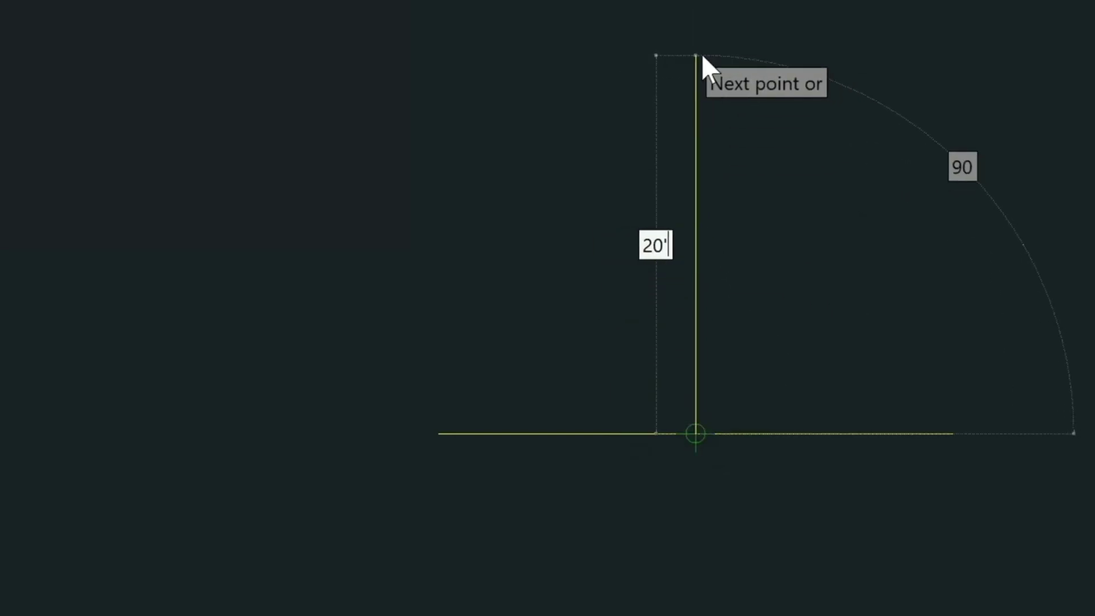
key("Return")
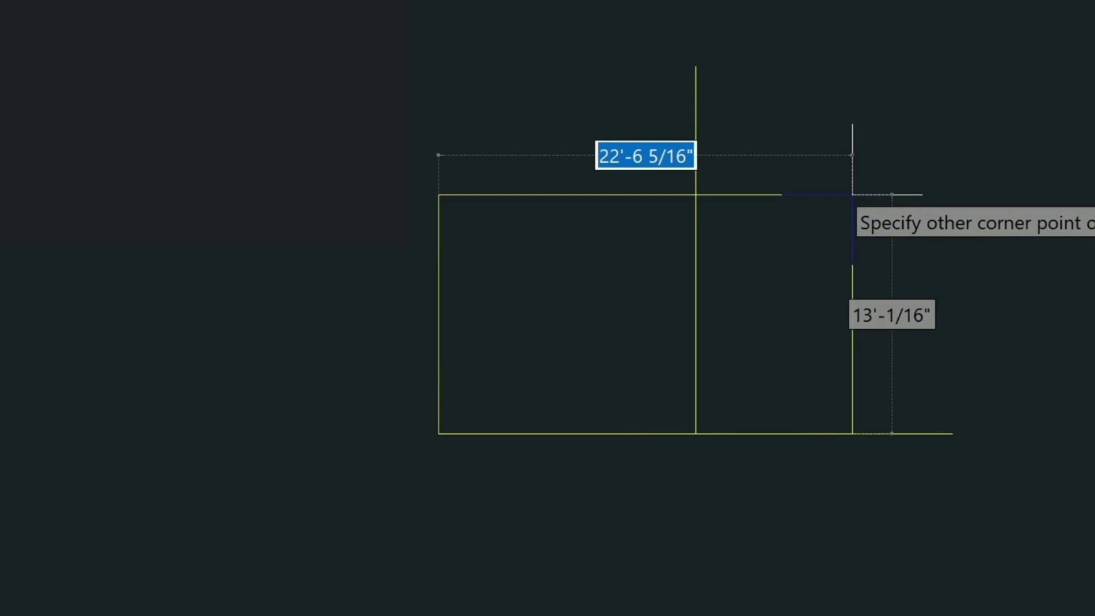
Step: Draw a 20' by 9' rectangle from the ground line's left endpoint
type("20")
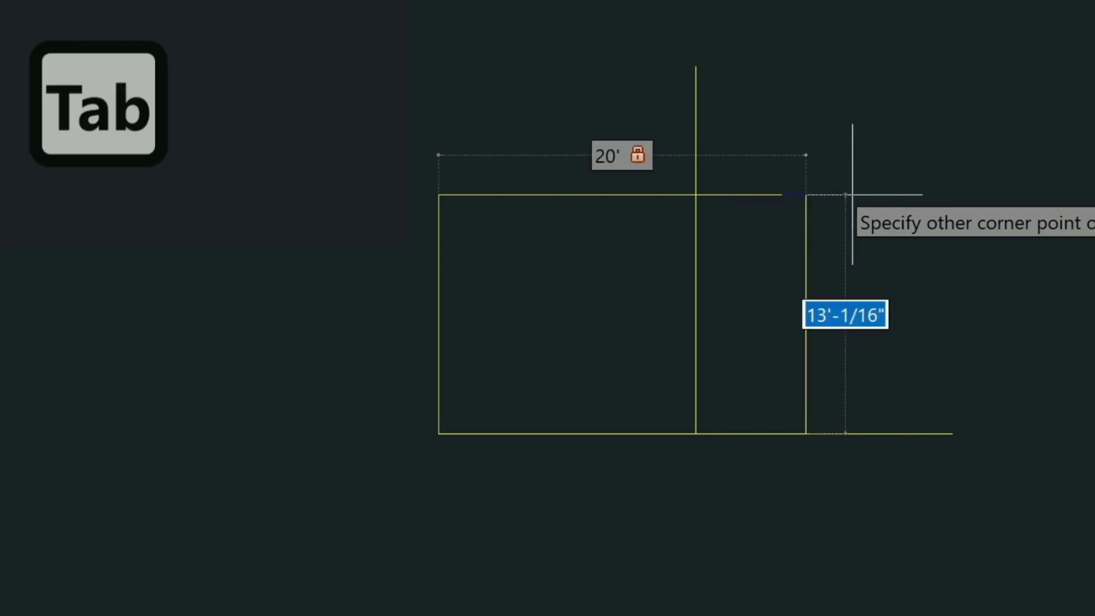
type("9'")
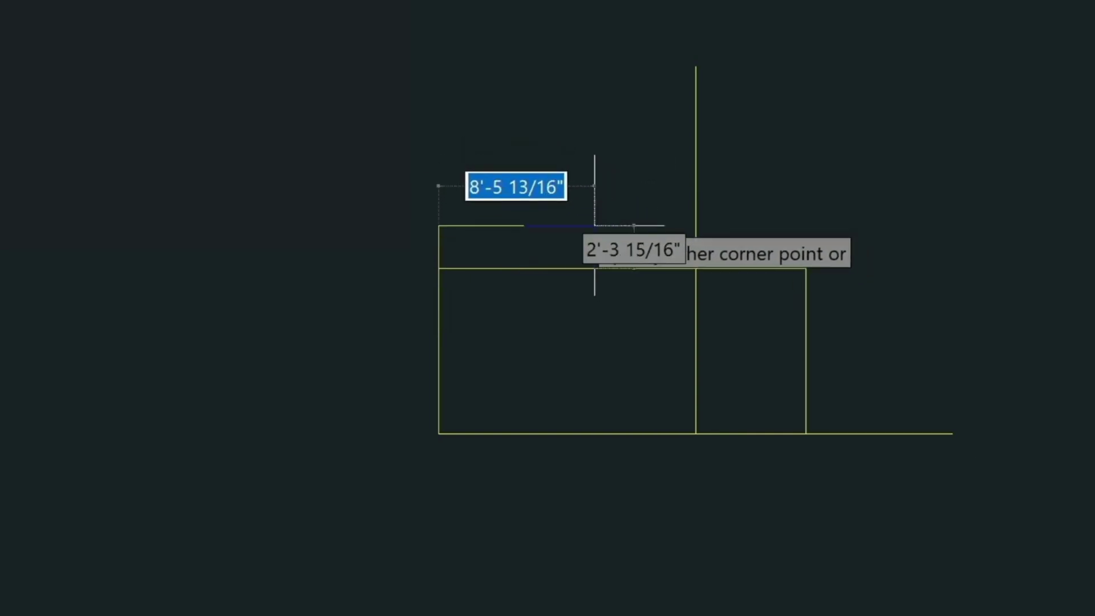
Step: Draw a 10' by 5.5 strip atop the wall and a 3'-wide door rectangle at its lower left
type("10")
key("Tab")
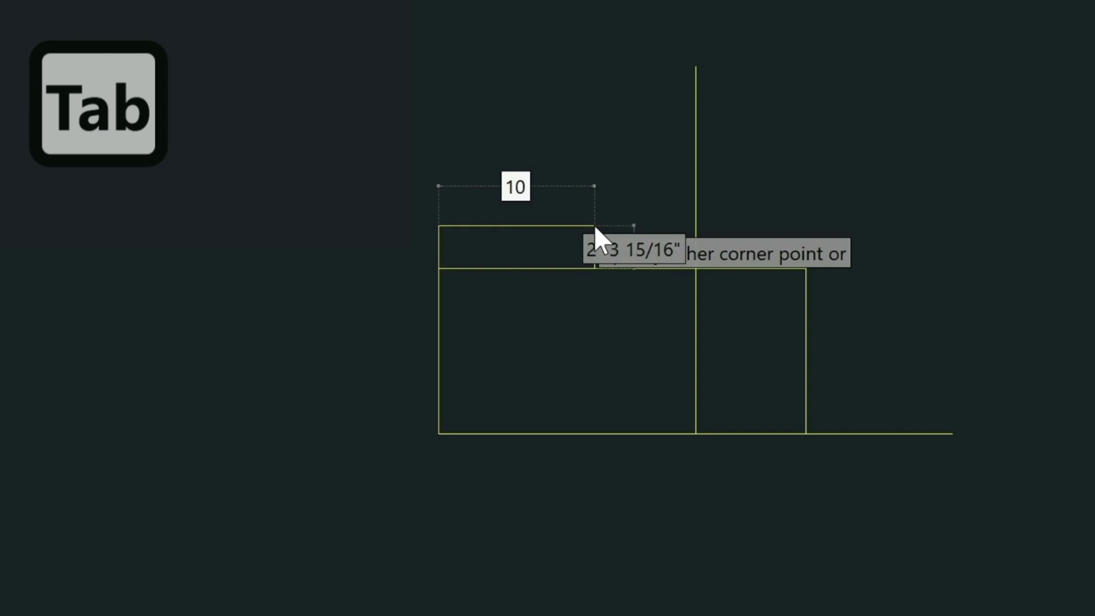
type("'")
key("Tab")
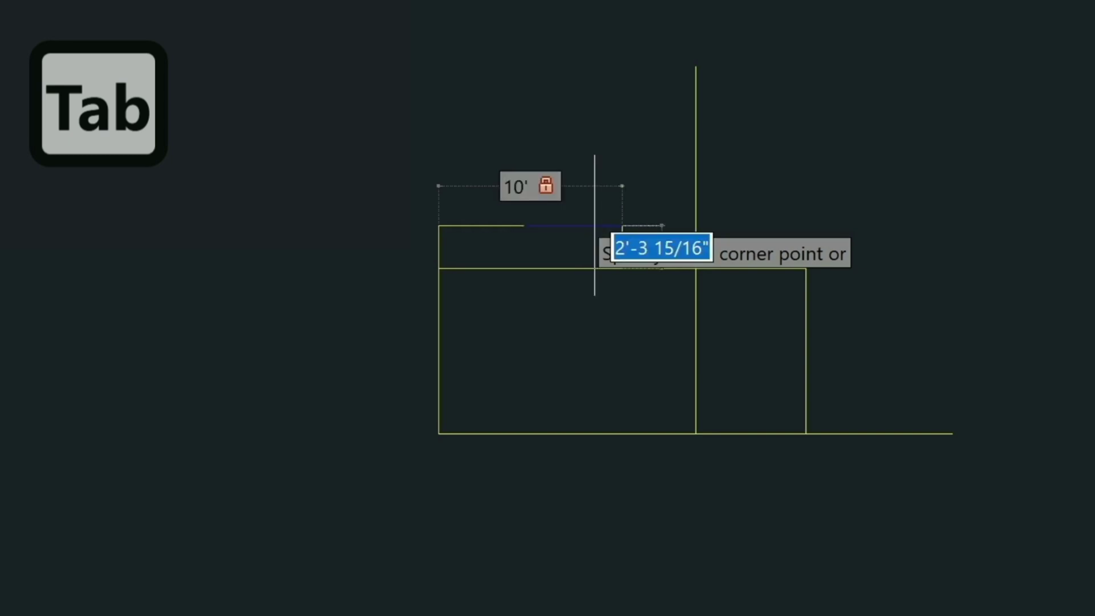
type("5.5")
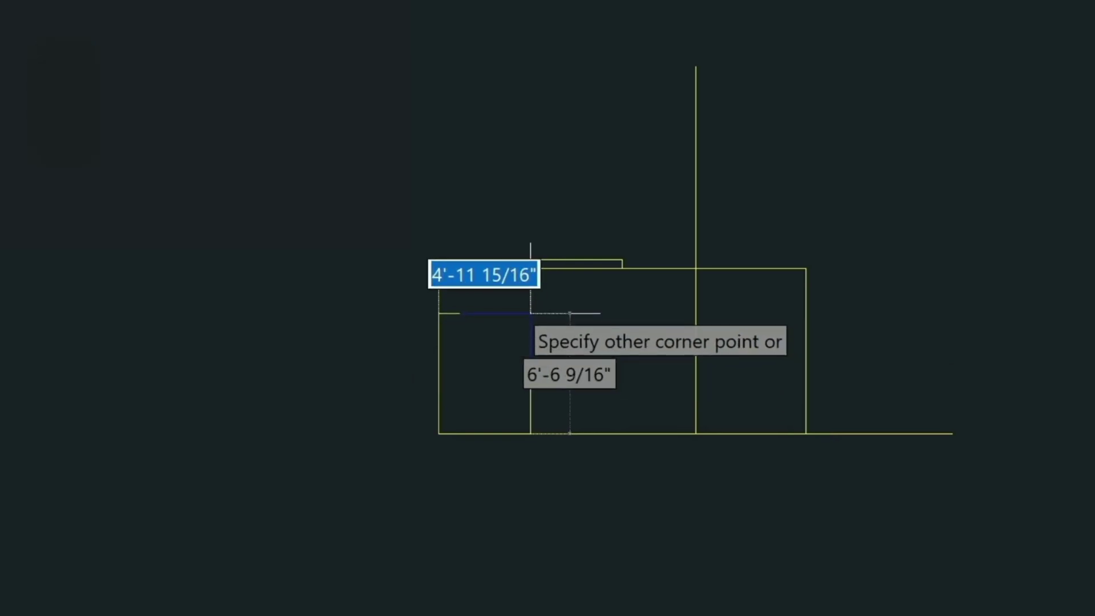
type("3'")
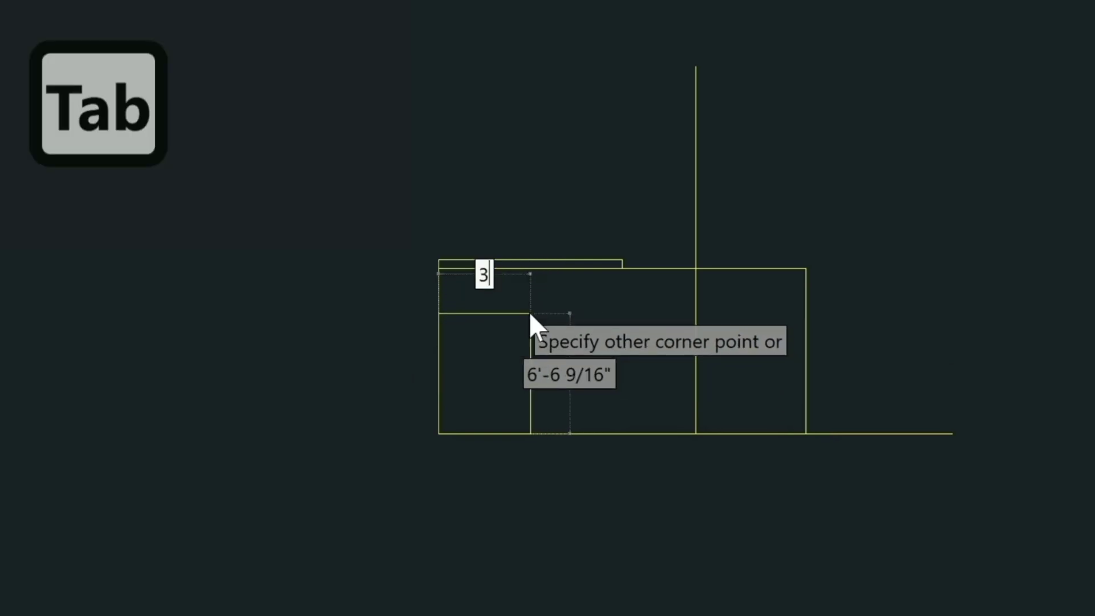
key("Tab")
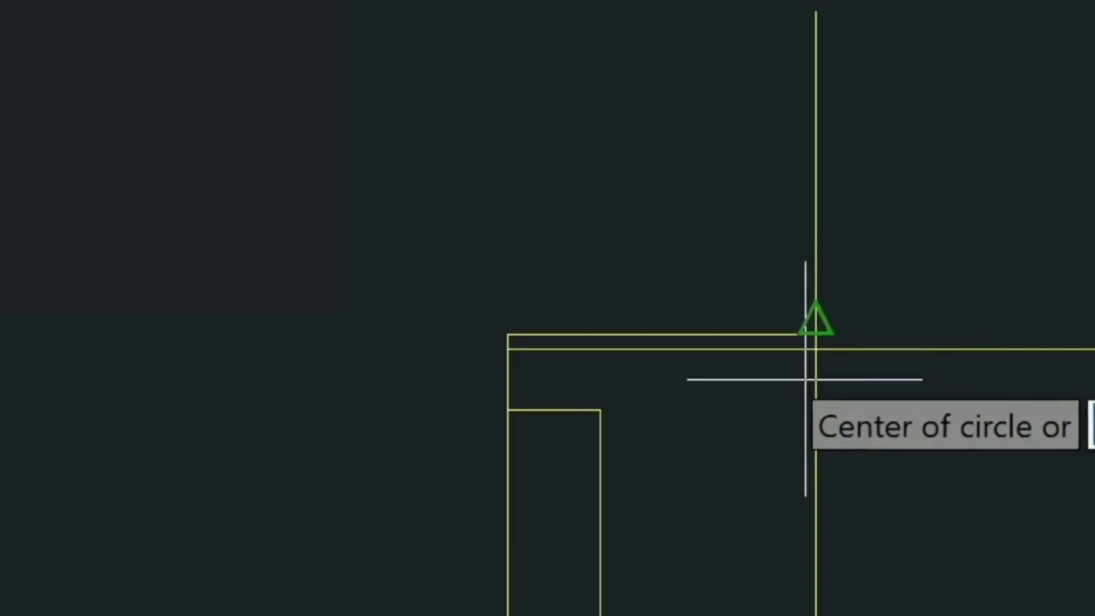
Step: Draw a 1' radius circle centred on the door's right-edge midpoint
left_click(599, 518)
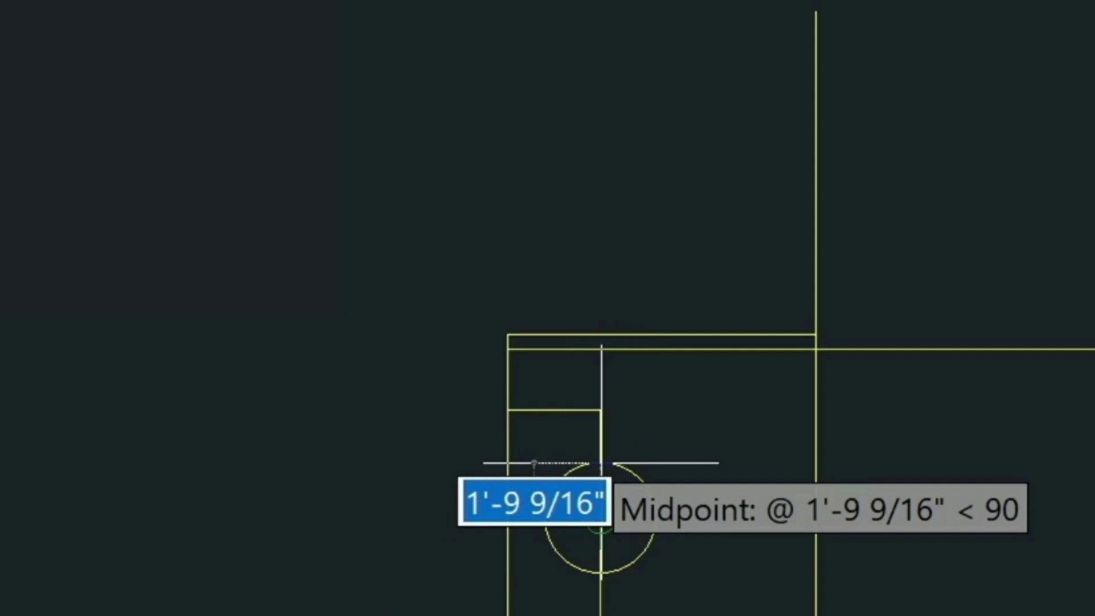
type("1'")
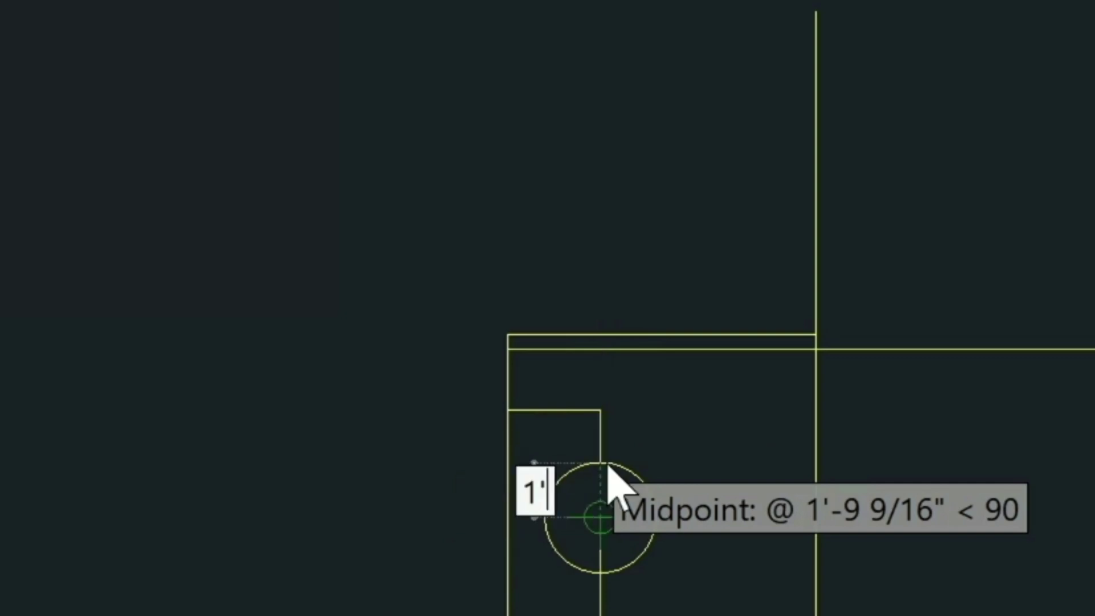
key("Return")
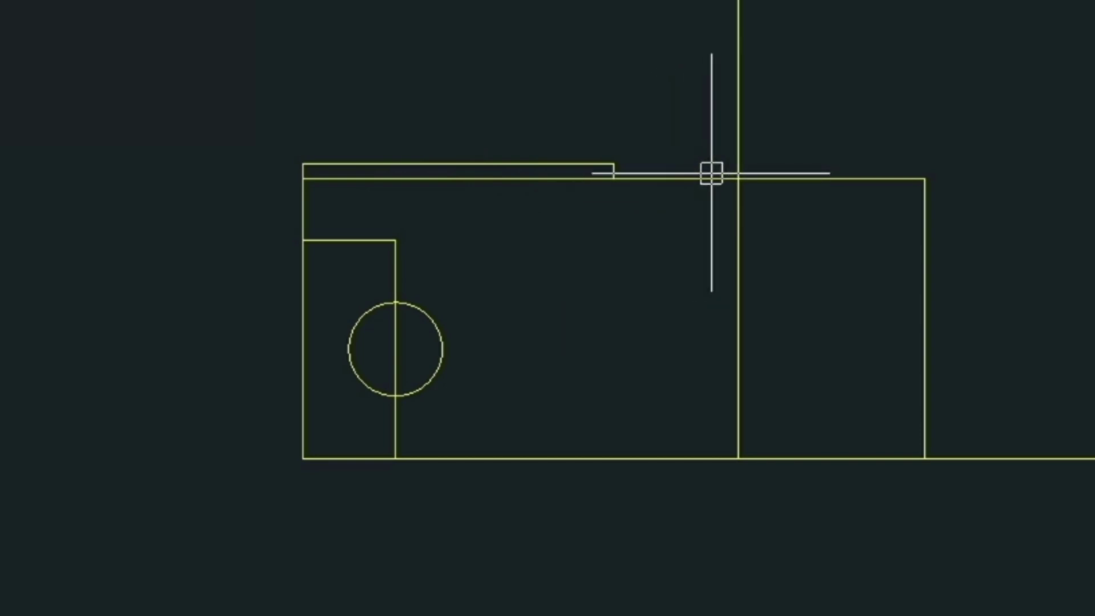
Step: Move the wall, strip, door and circle 4' right from the wall's right-edge midpoint grip
left_click(698, 180)
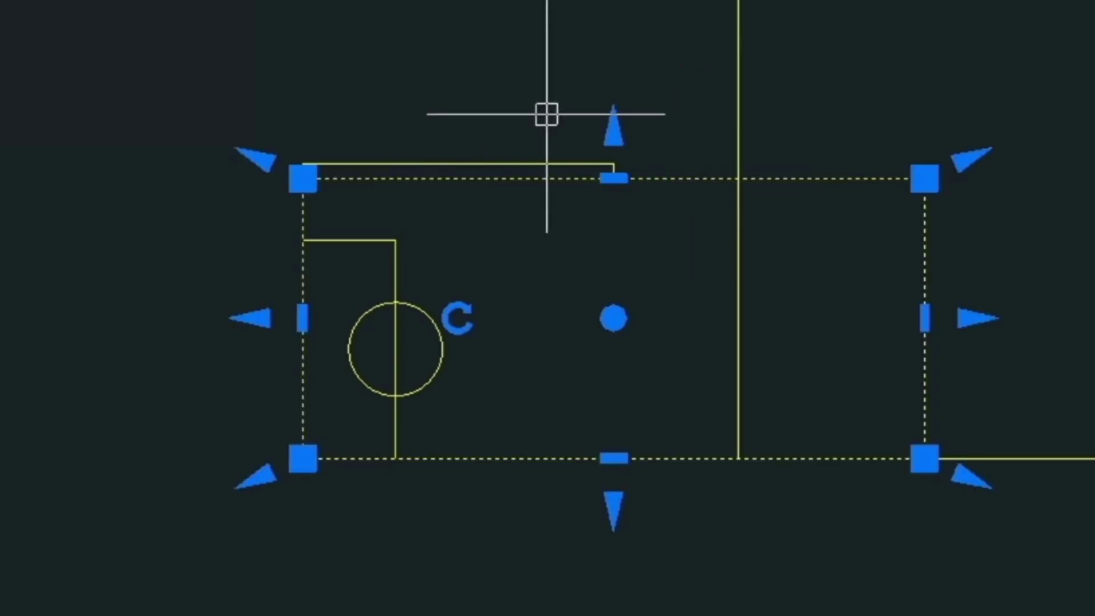
left_click(513, 165)
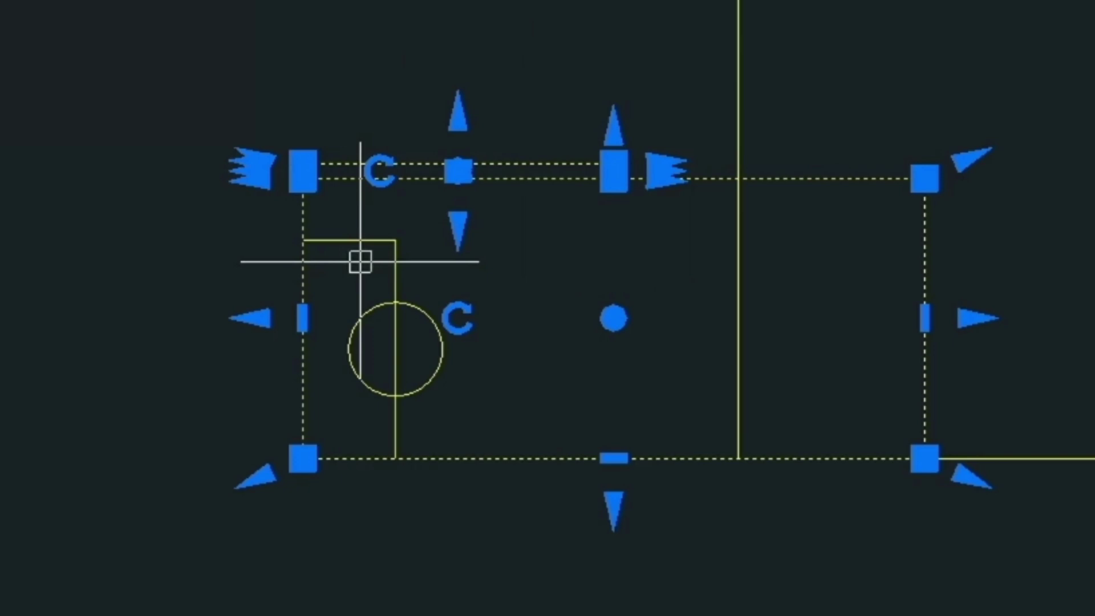
left_click(348, 240)
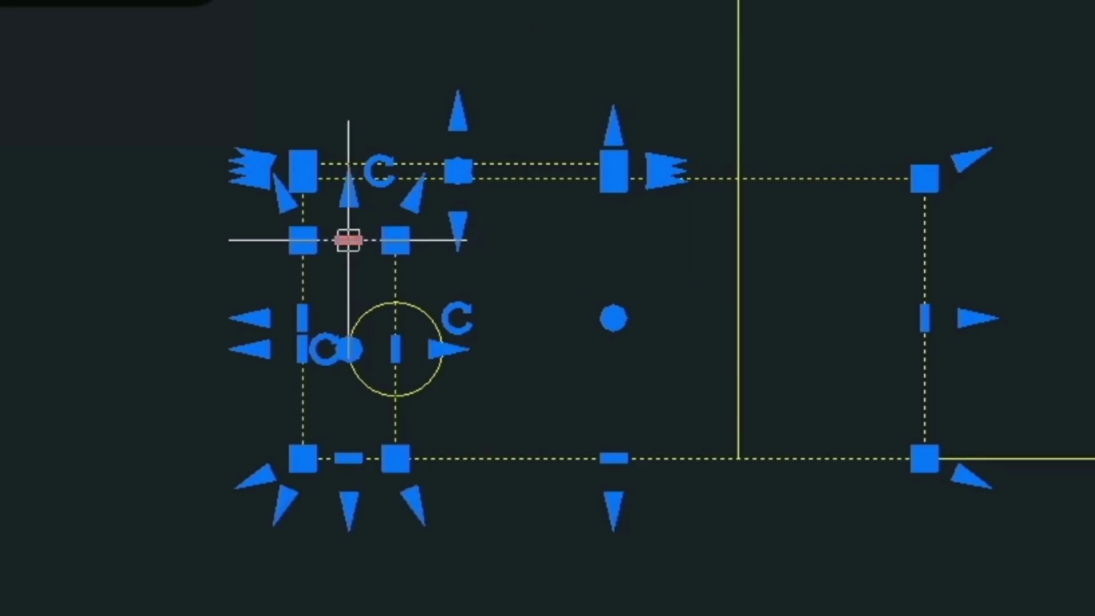
left_click(428, 318)
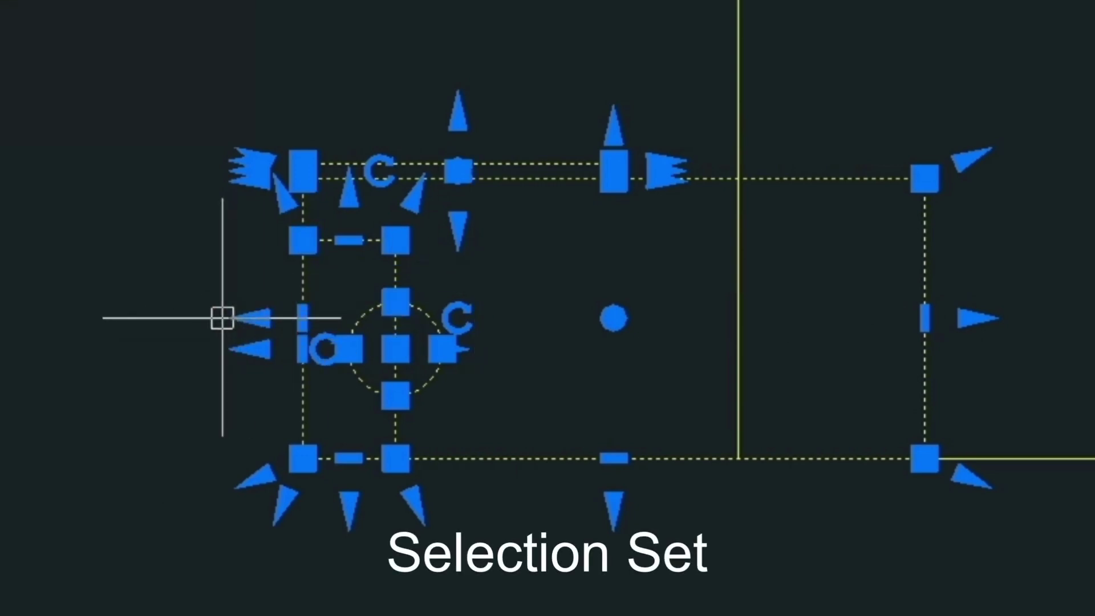
left_click(924, 317)
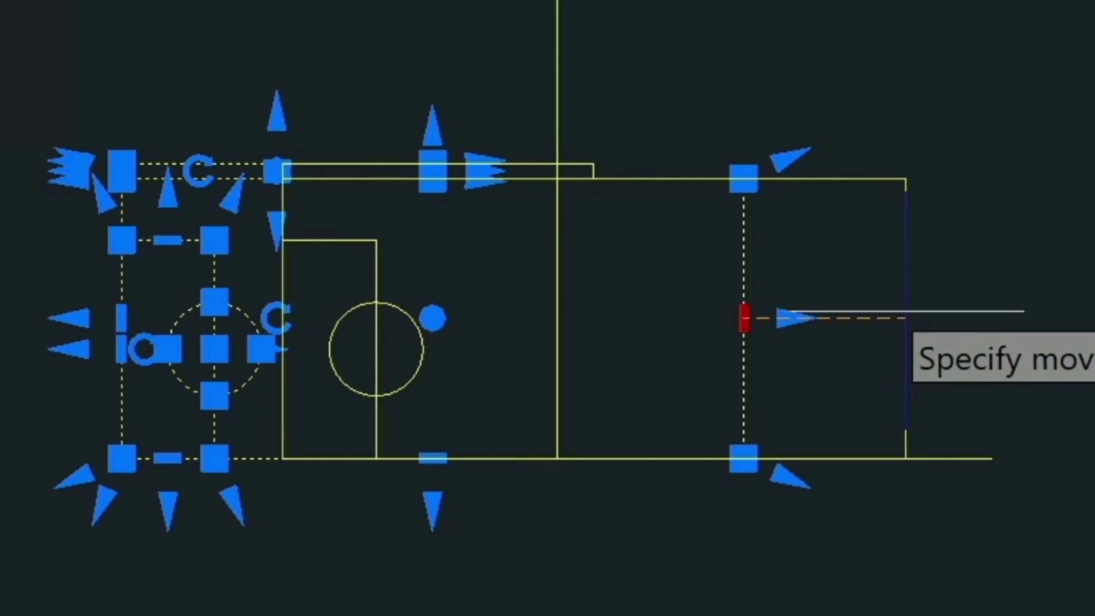
type("4")
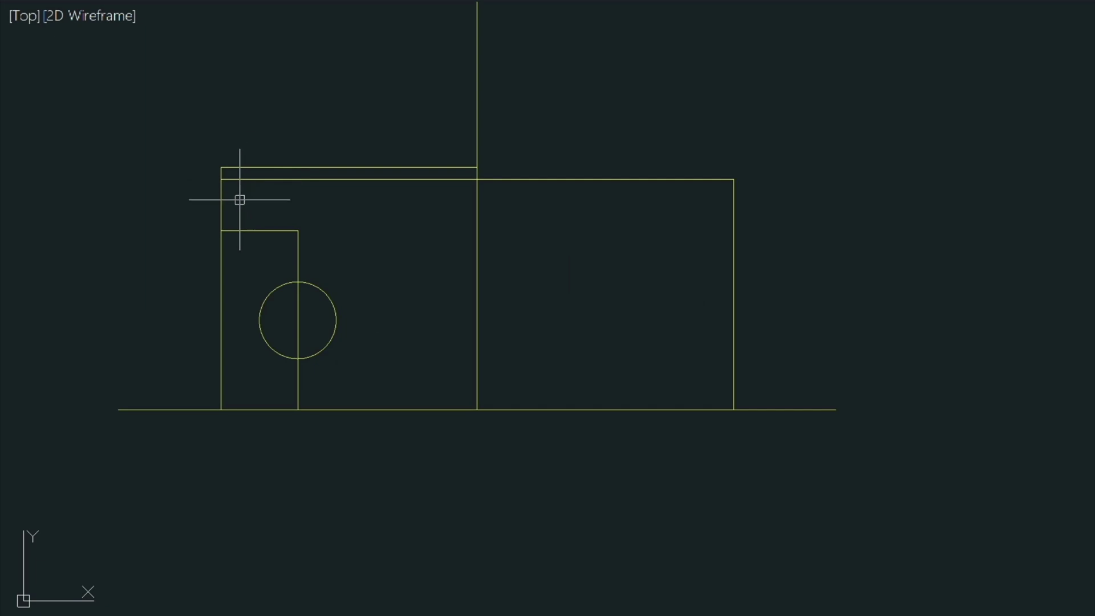
Step: Turn Ortho off and Polar Tracking on, then review the polar angle increments
key("F8")
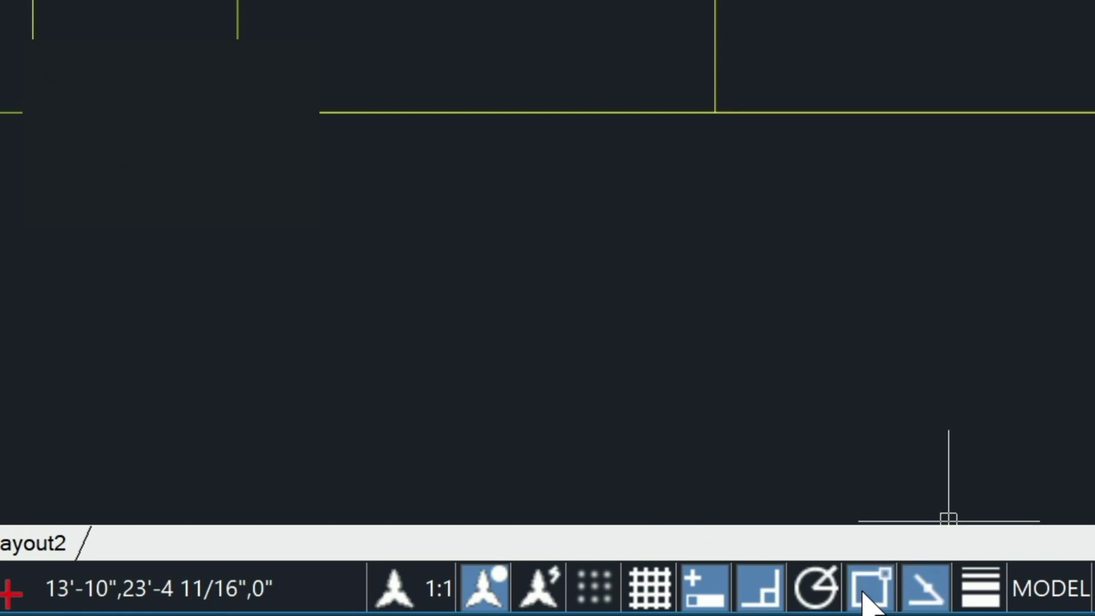
key("F10")
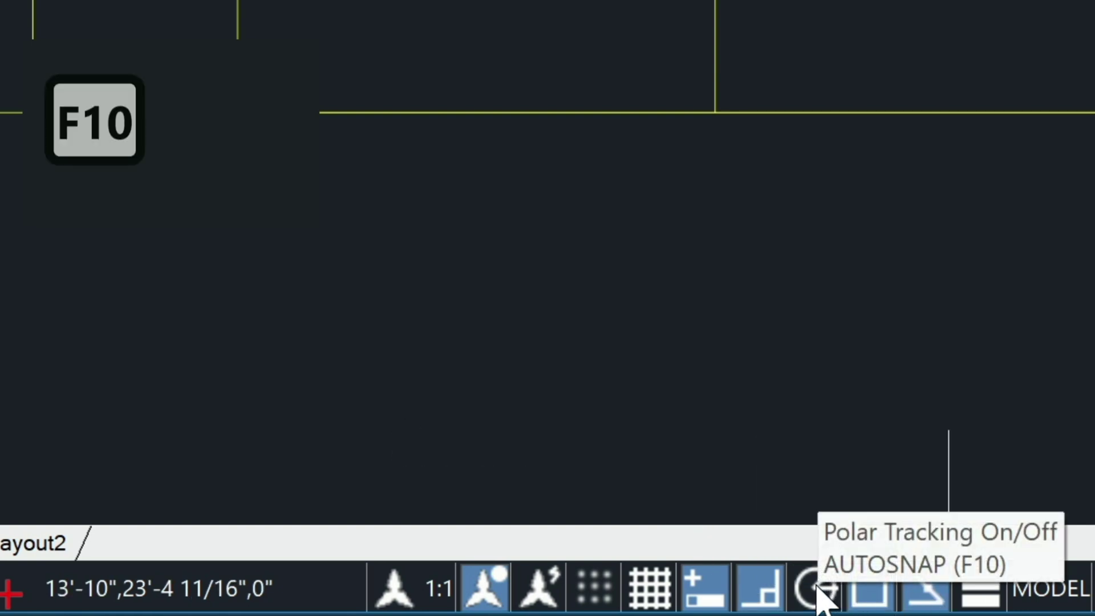
left_click(821, 596)
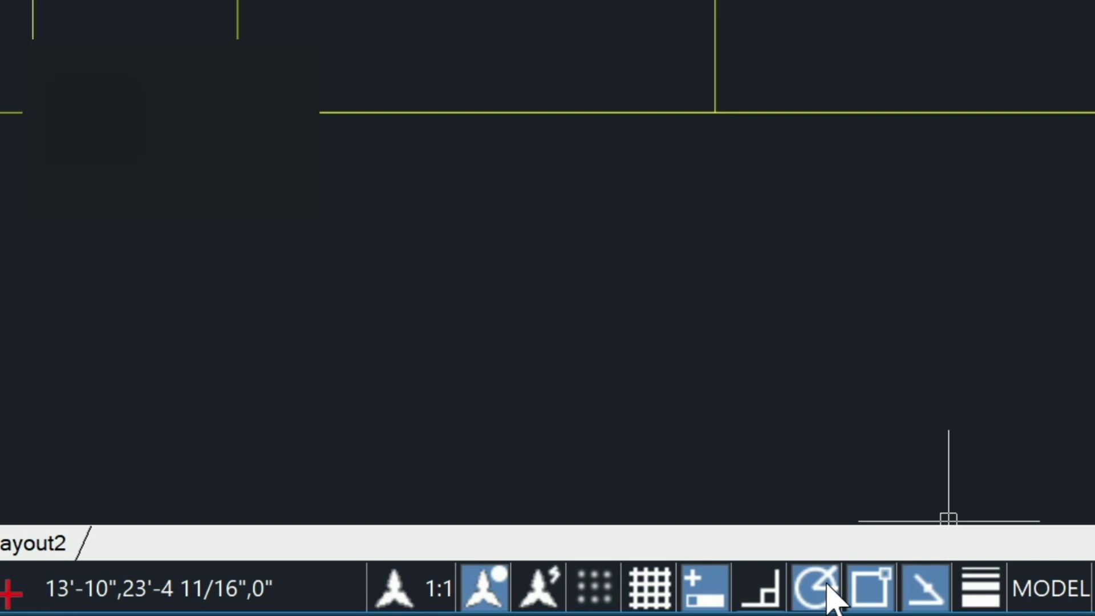
right_click(827, 593)
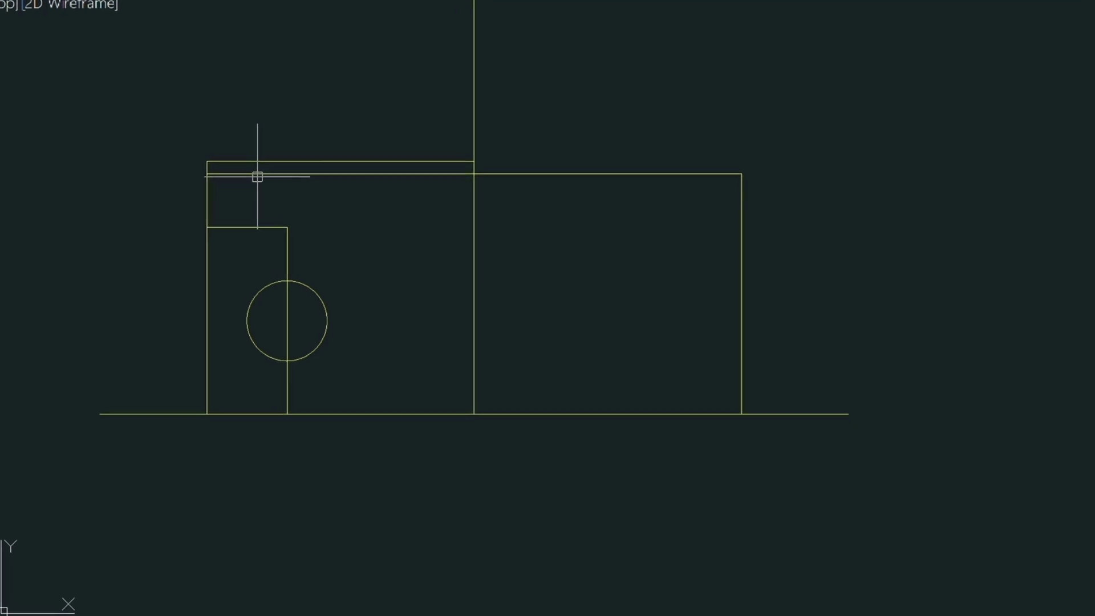
Step: Rotate the top strip line 30° upward about its left end
left_click(260, 164)
key("space")
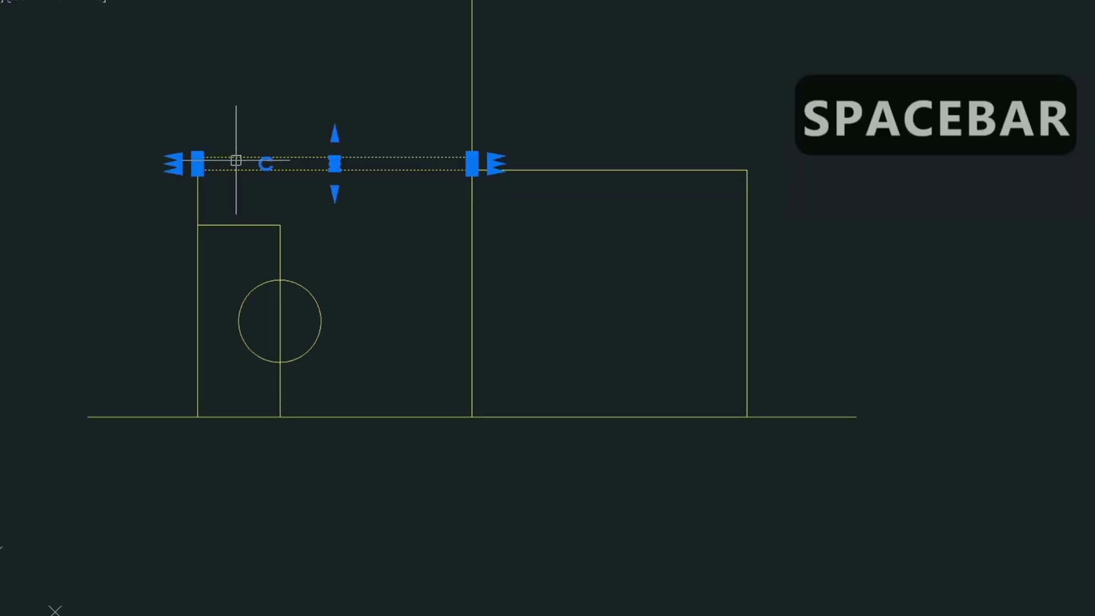
left_click(197, 169)
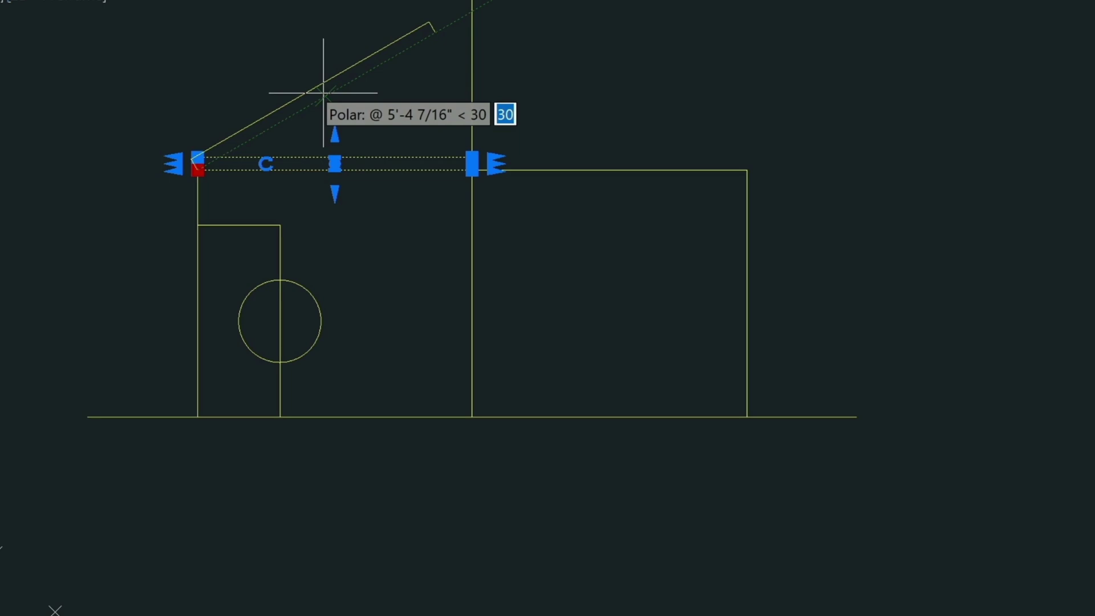
left_click(323, 93)
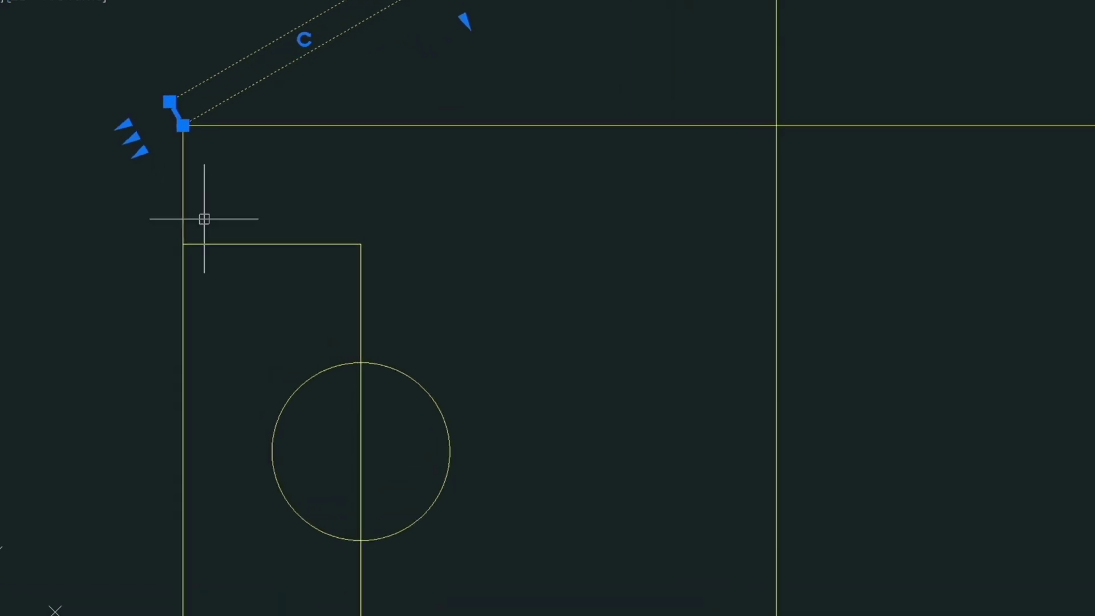
Step: Extend the roof beam's lower-left end 2' along its slope
left_click(130, 138)
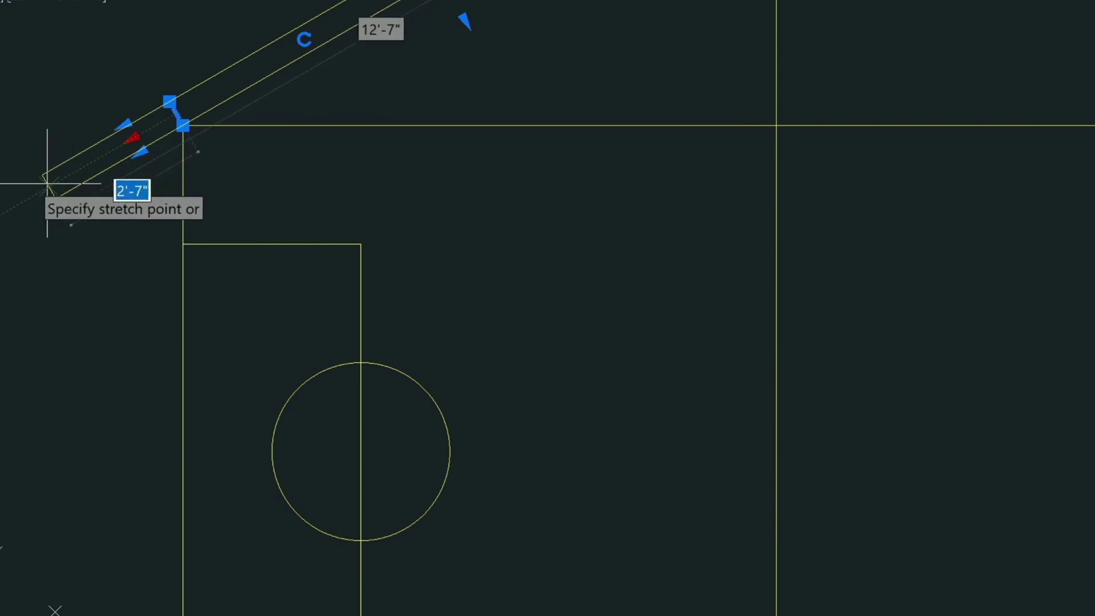
type("2'")
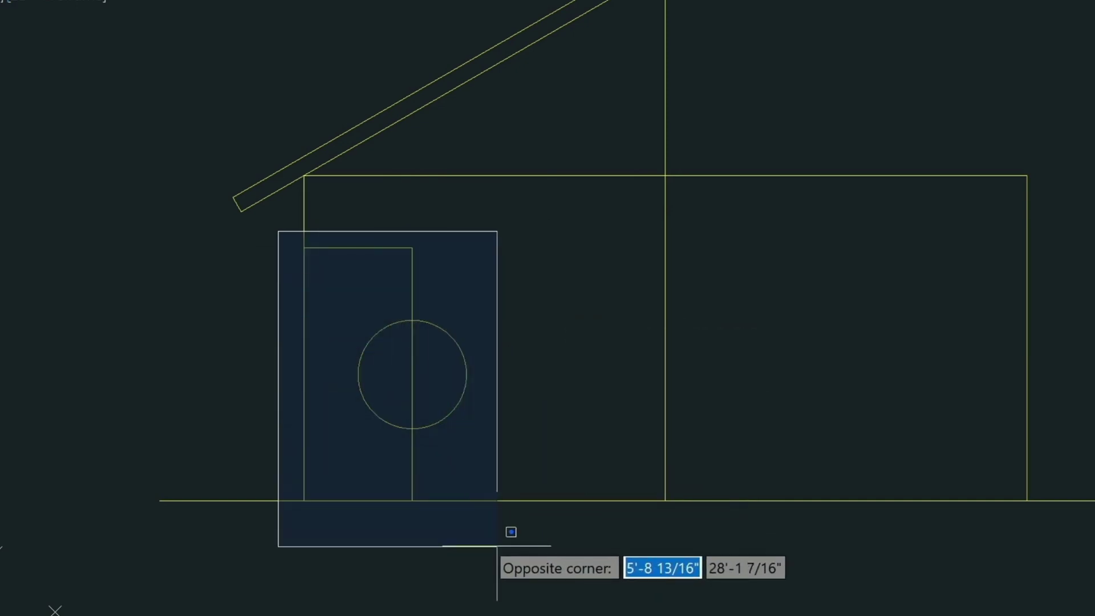
Step: Select the door and round window with a window box, then with a crossing box
left_click(496, 546)
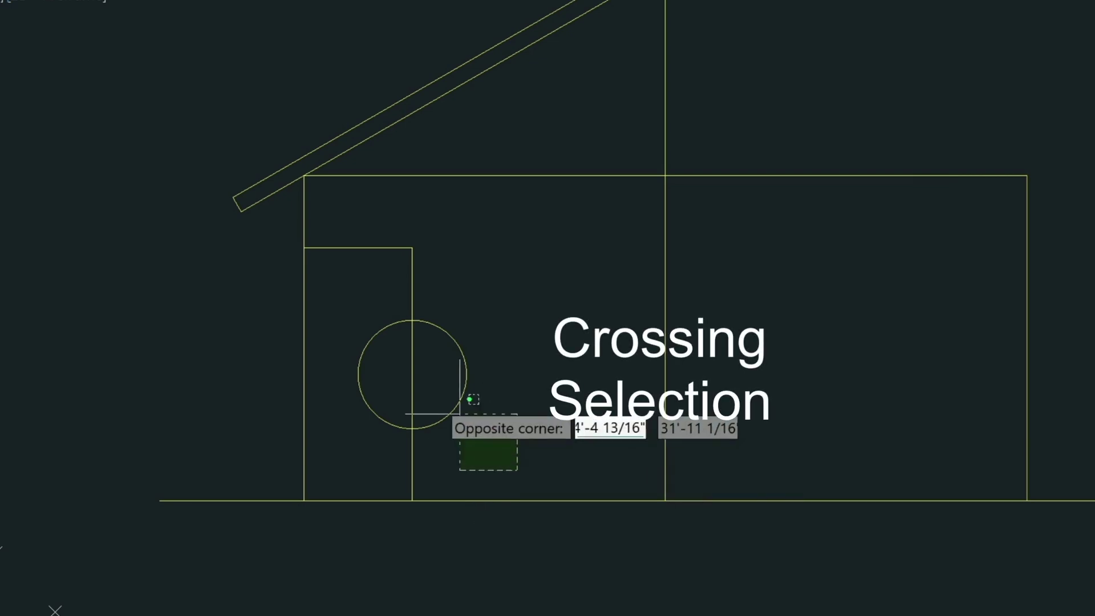
left_click(338, 280)
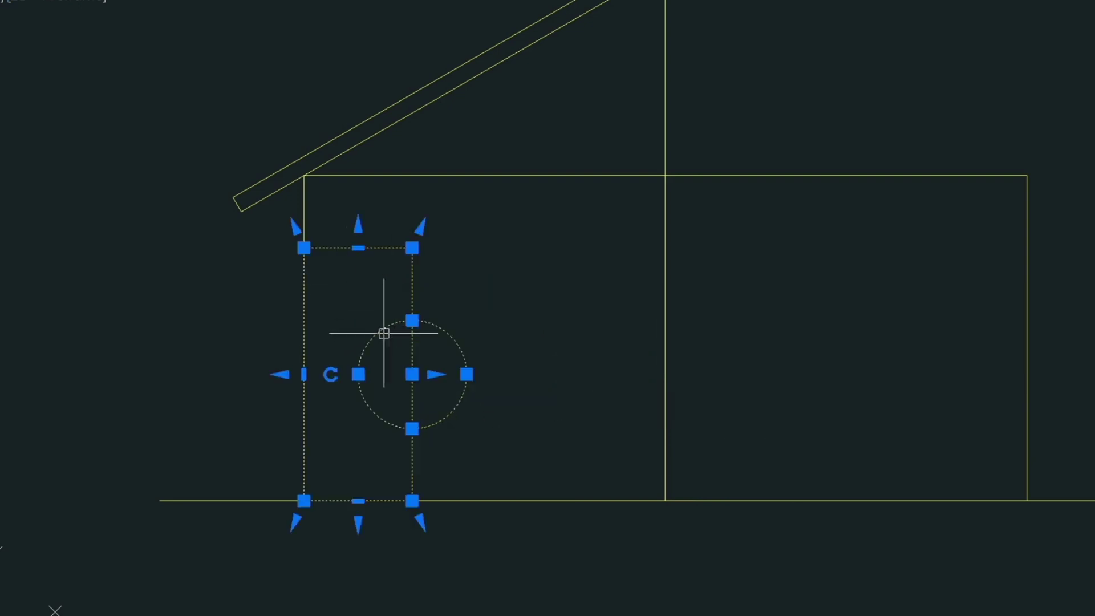
Step: Move the door up onto the wall's centre line
left_click(359, 248)
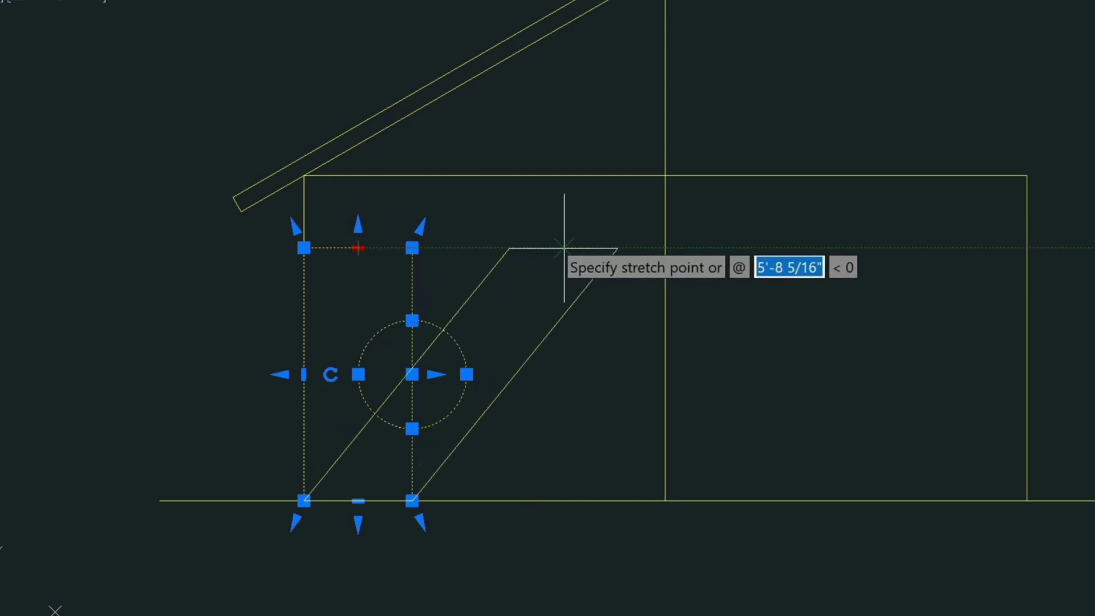
key("space")
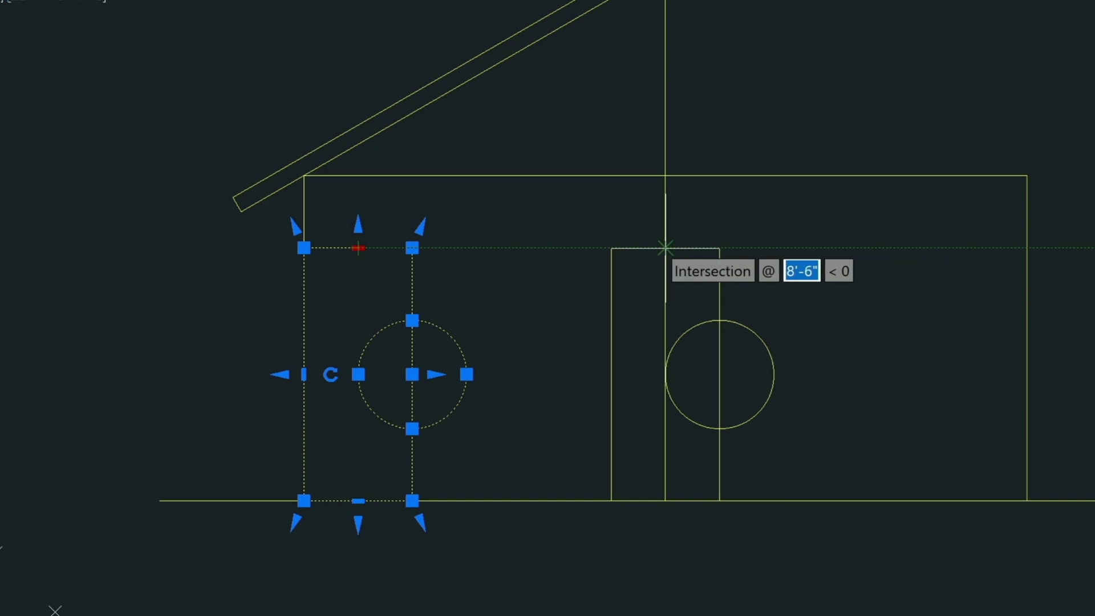
left_click(665, 247)
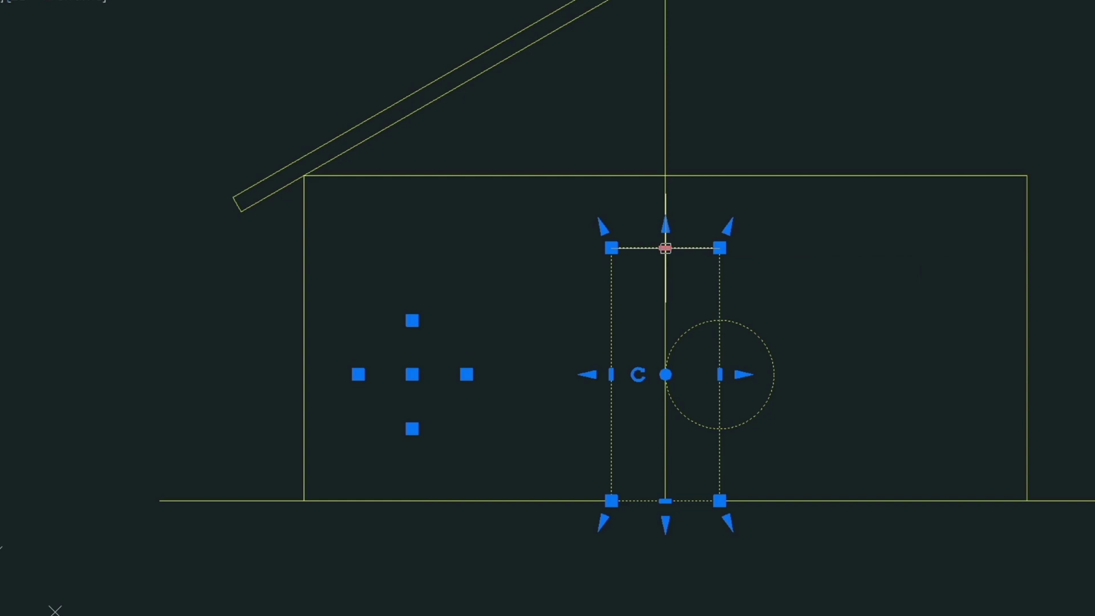
key("Escape")
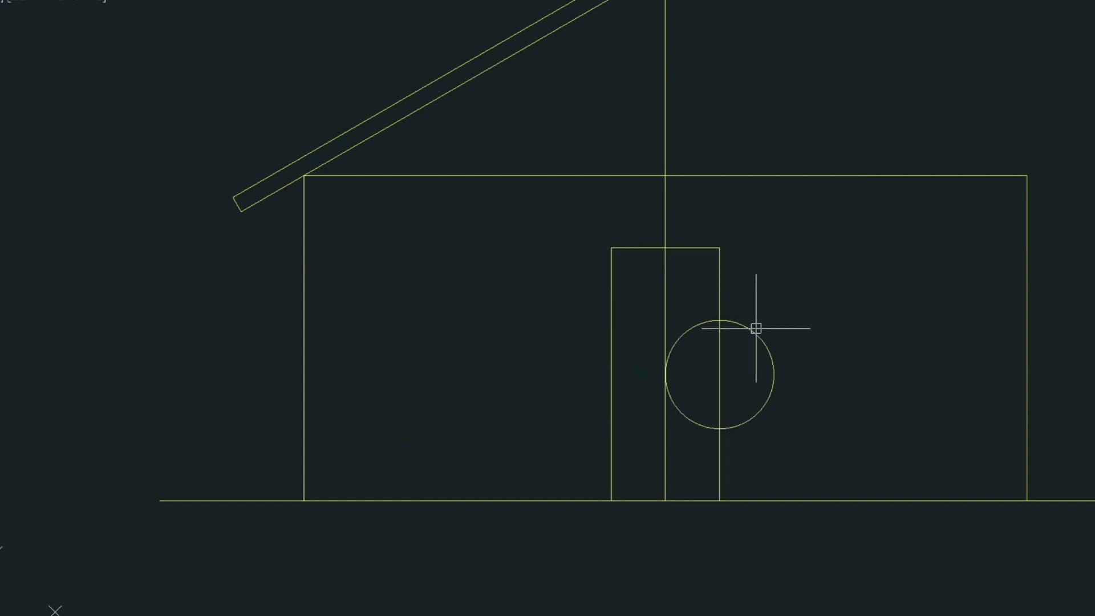
Step: Raise the round window so its top meets the door's top-right corner
left_click(748, 326)
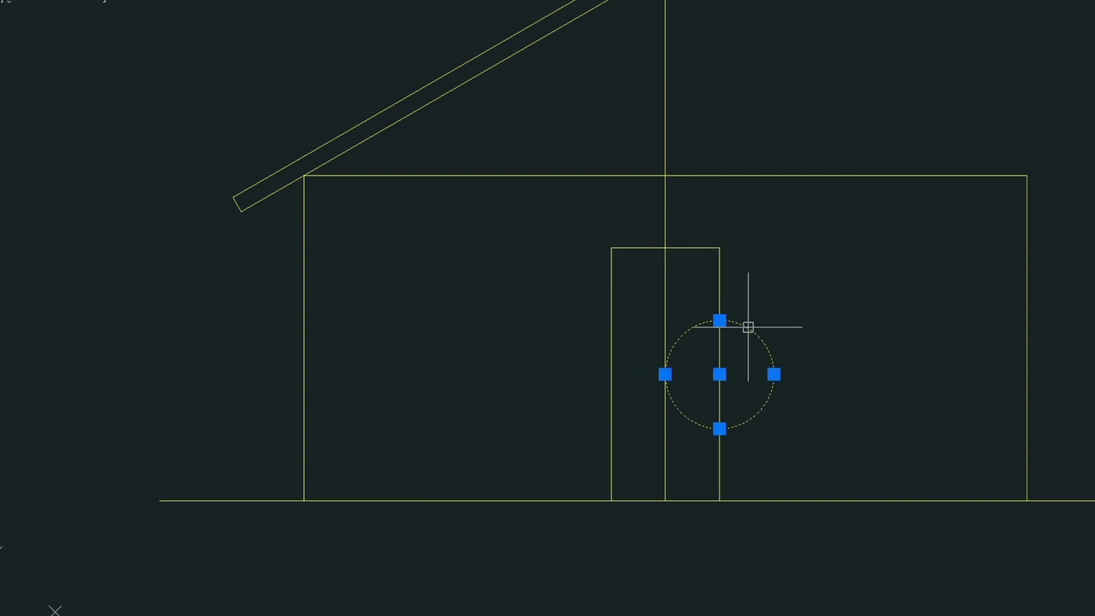
left_click(719, 320)
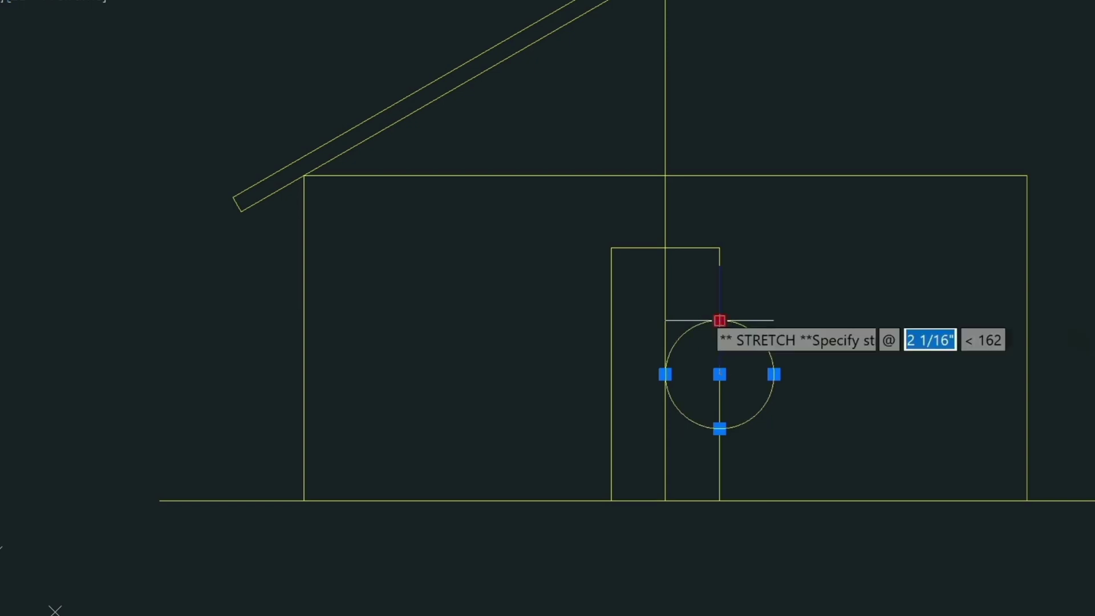
key("space")
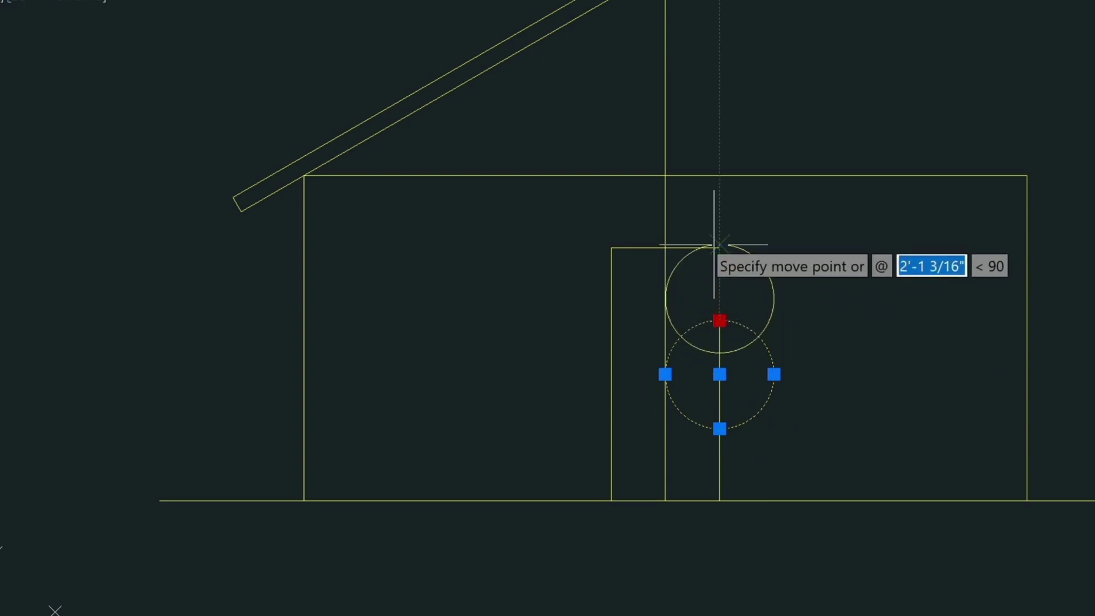
left_click(719, 247)
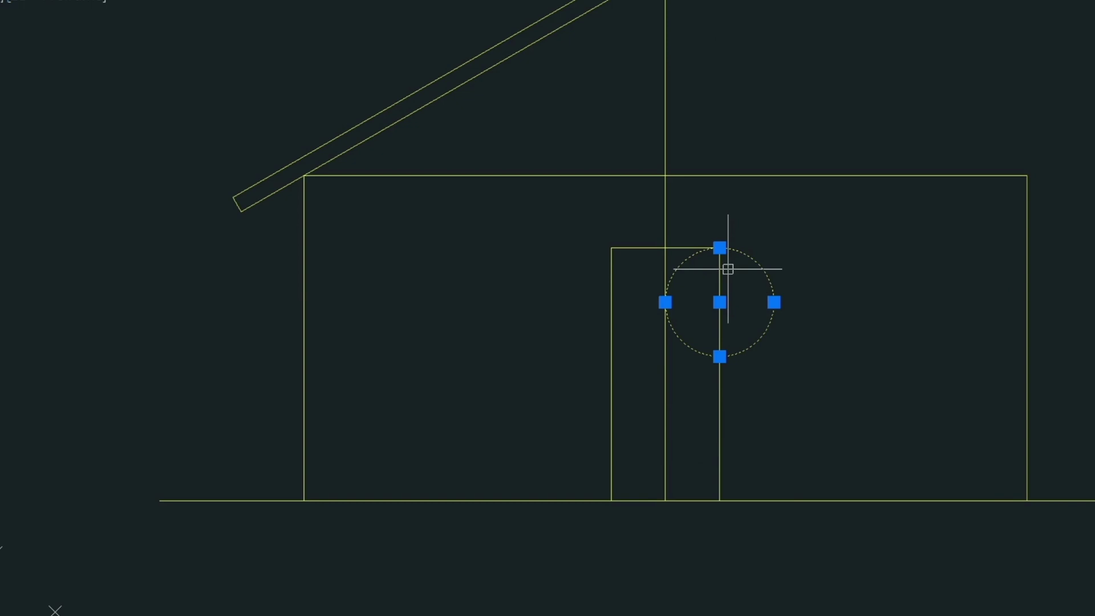
left_click(719, 247)
key("space")
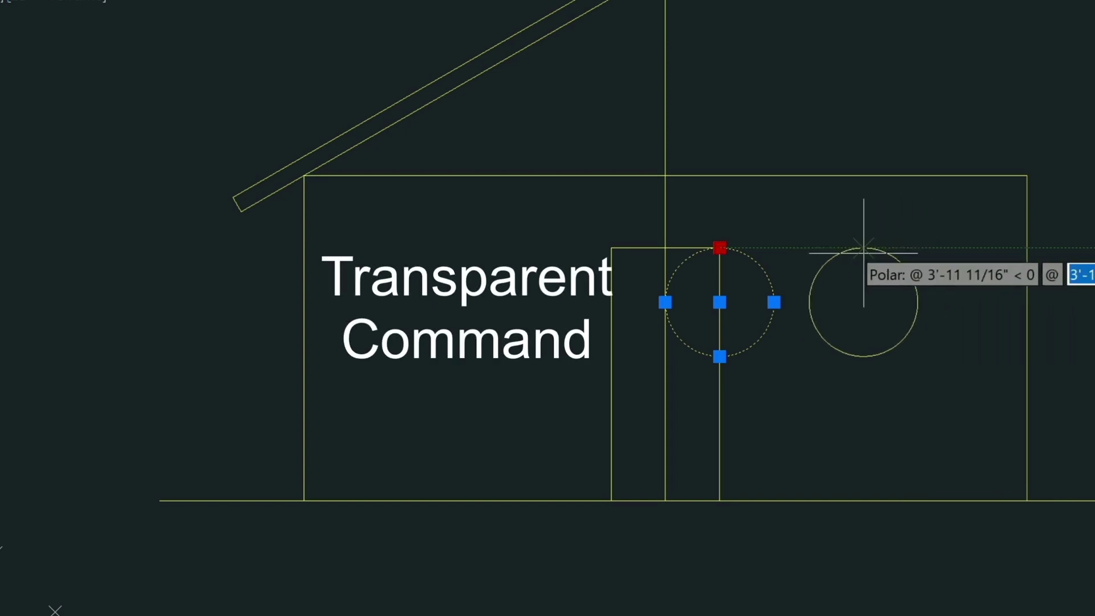
Step: Move the window to the MTP midpoint between the right wall and the door's top-right corner
type("m")
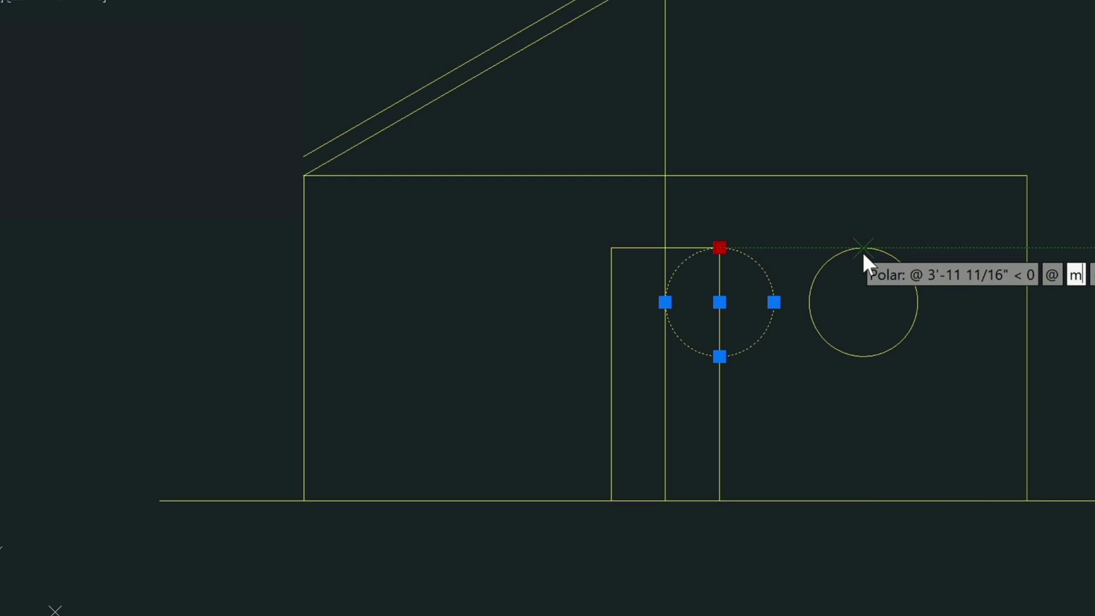
type("tp")
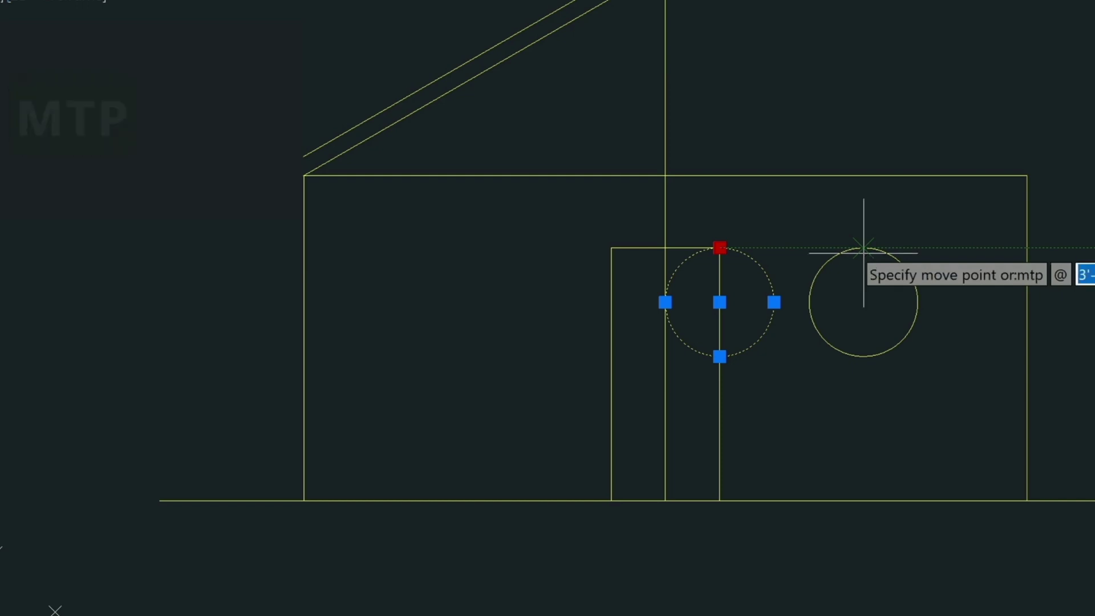
key("Return")
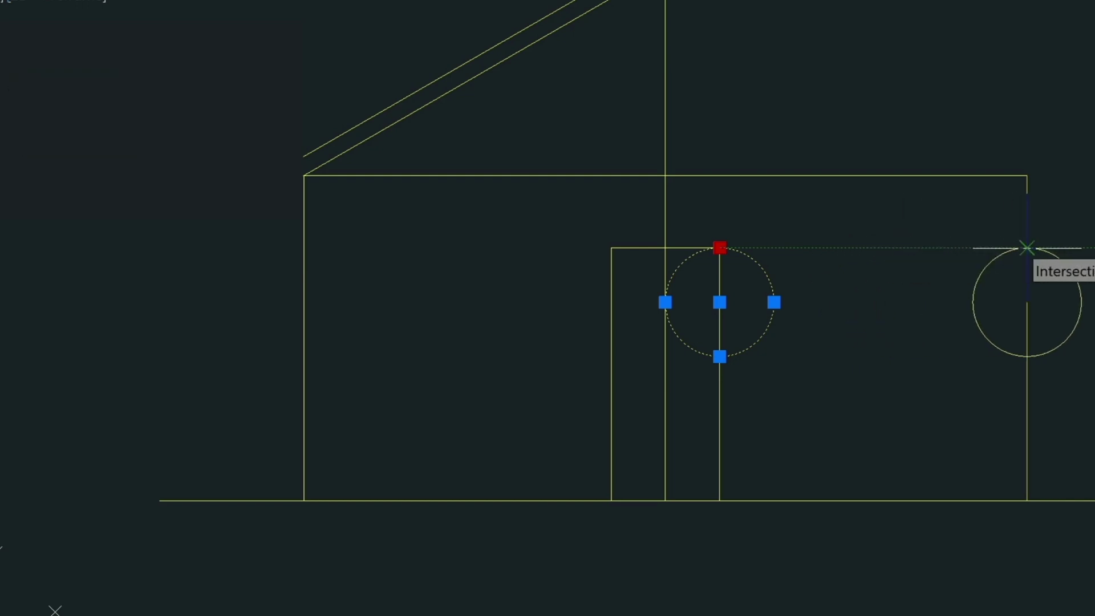
left_click(1026, 248)
left_click(719, 248)
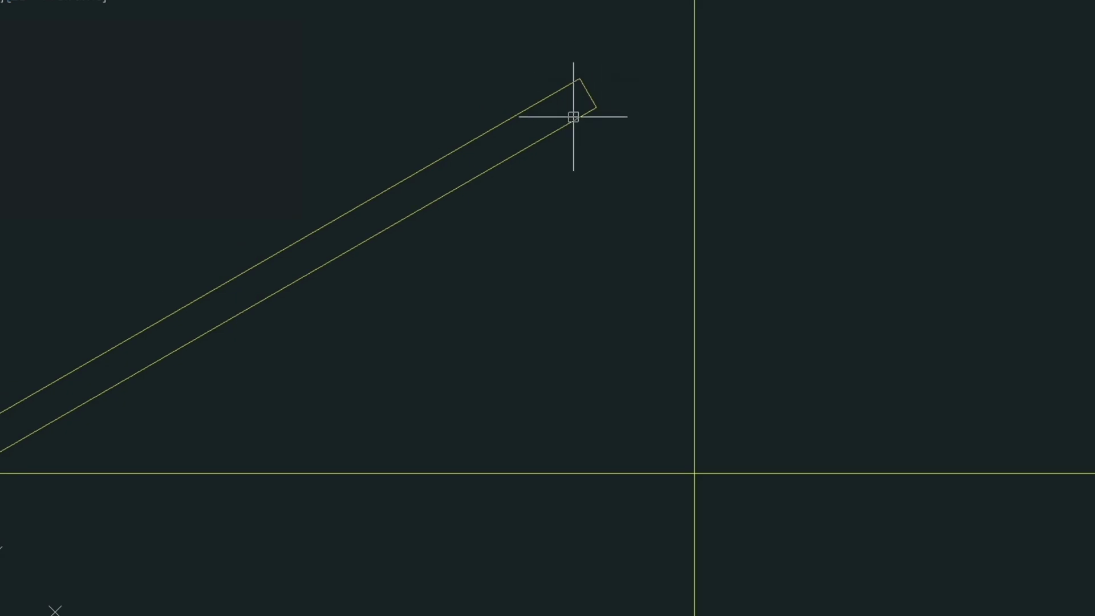
Step: Stretch the roof beam's upper-end corner slightly to the right
left_click(587, 93)
mouse_move(587, 93)
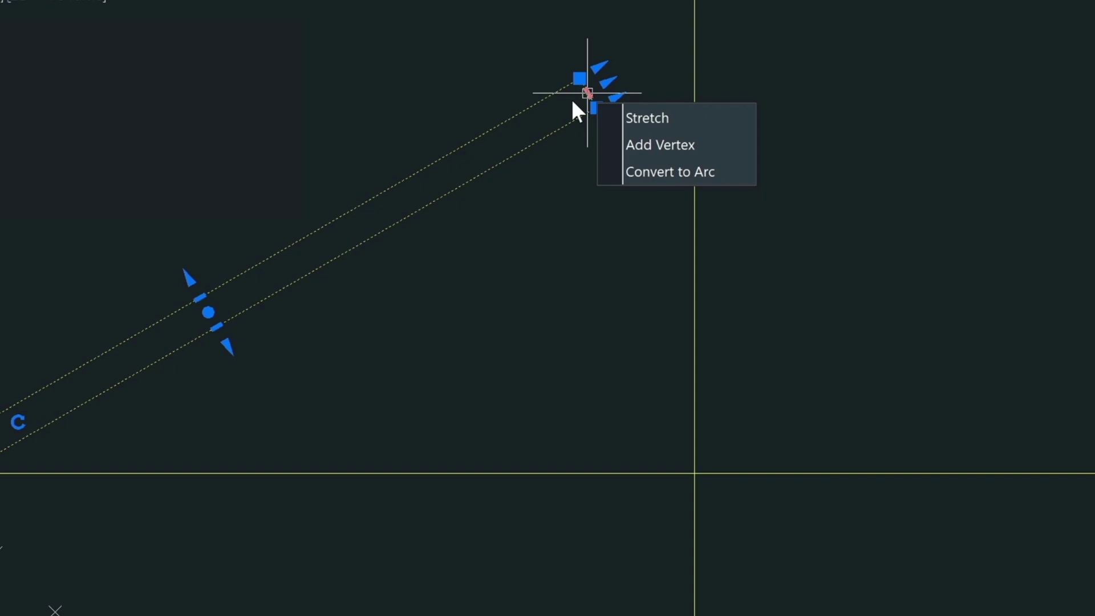
left_click(594, 108)
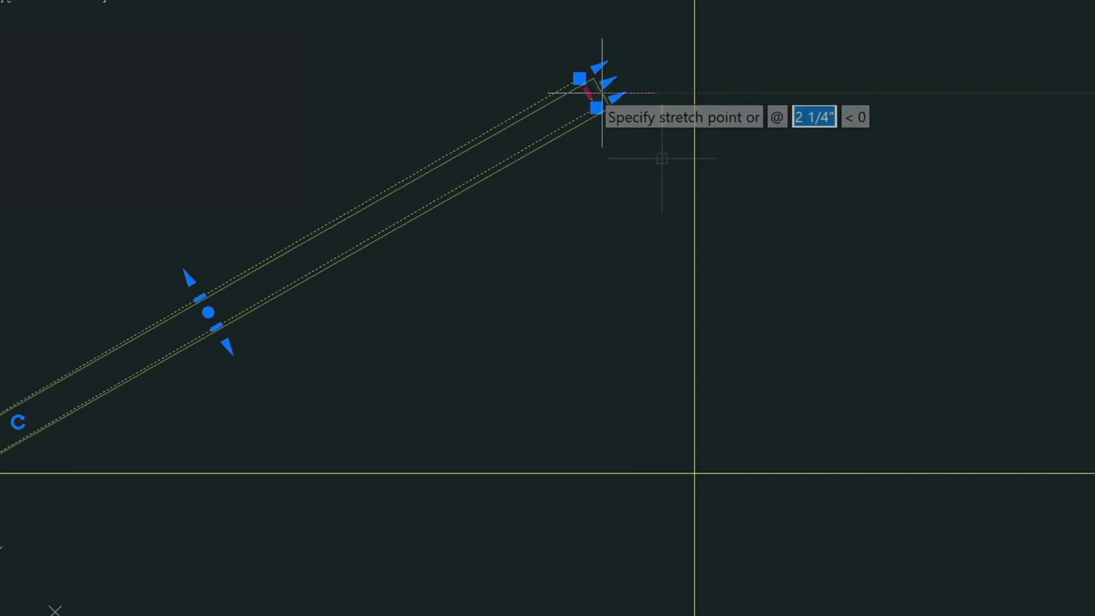
left_click(587, 87)
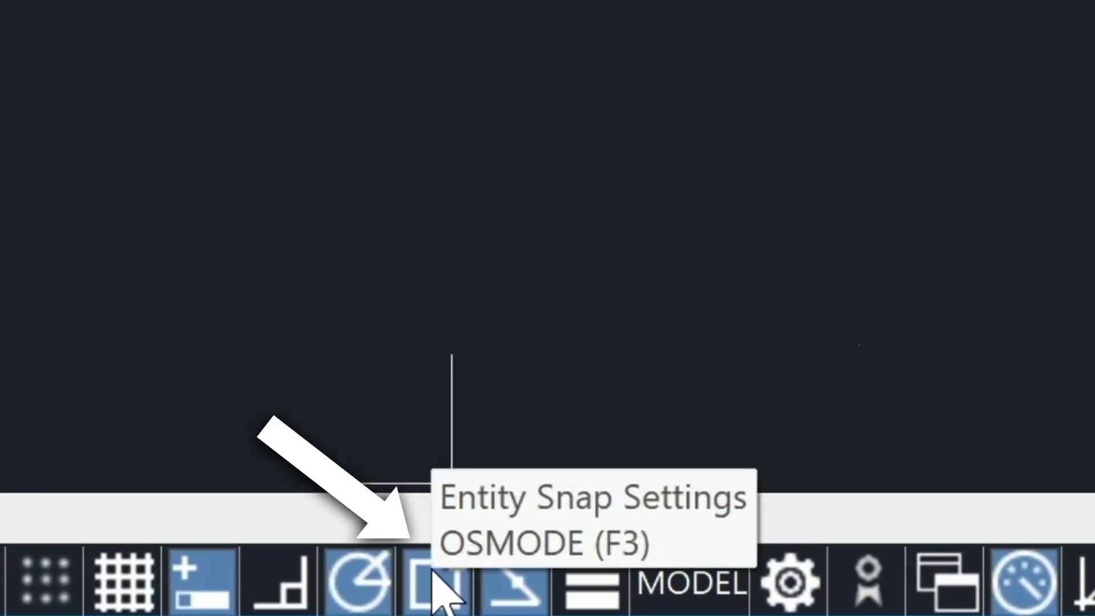
Step: Bring up the Object Snap options from the status bar
right_click(439, 585)
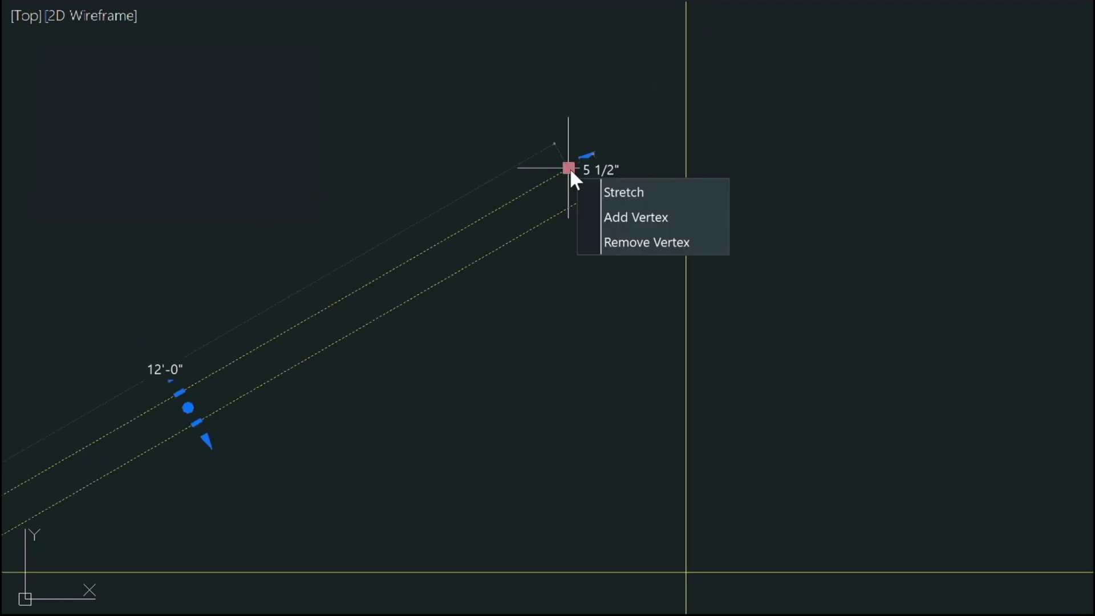
Step: Stretch both upper corners of the roof beam onto the vertical centre line
left_click(569, 167)
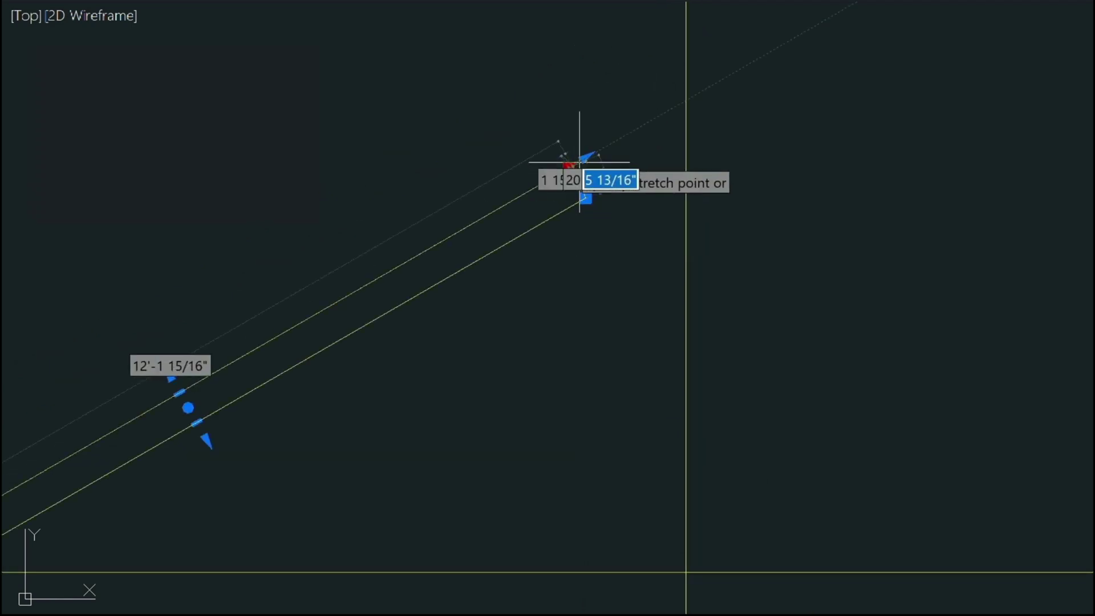
left_click(686, 101)
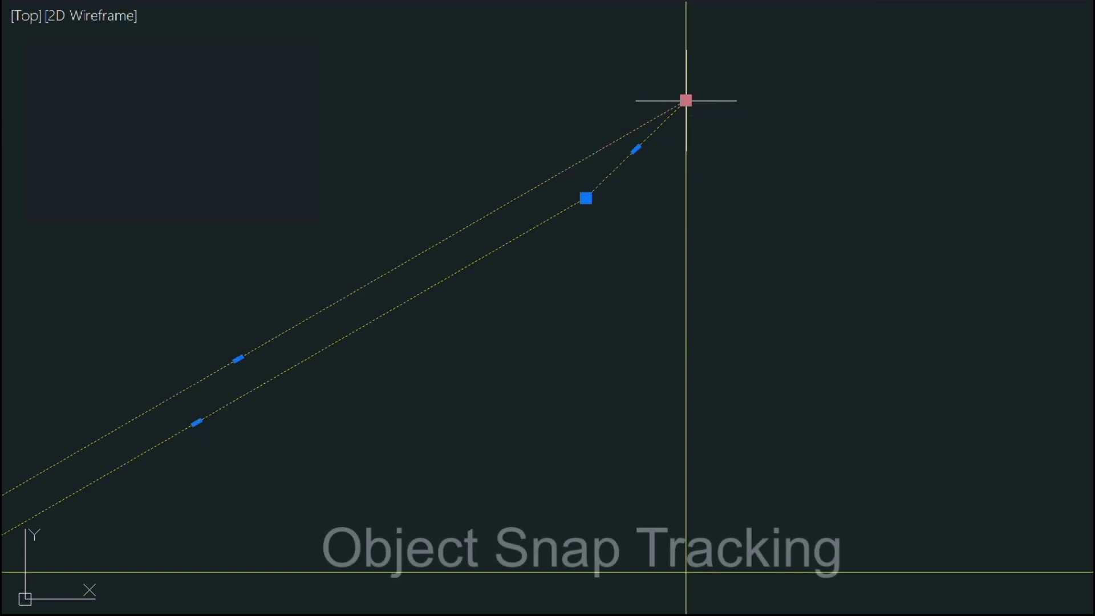
left_click(584, 200)
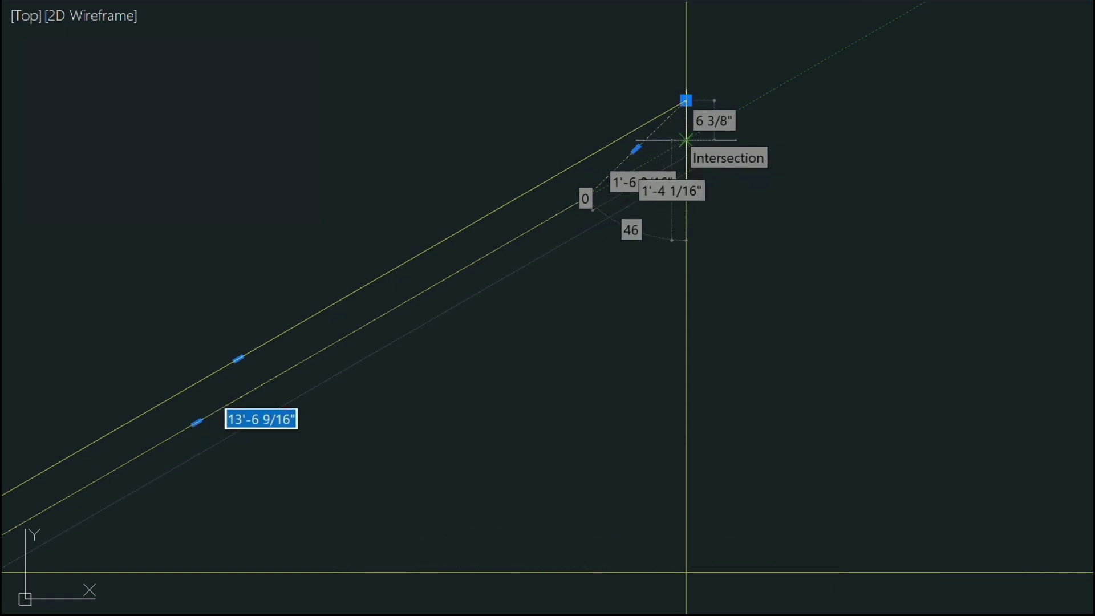
left_click(686, 140)
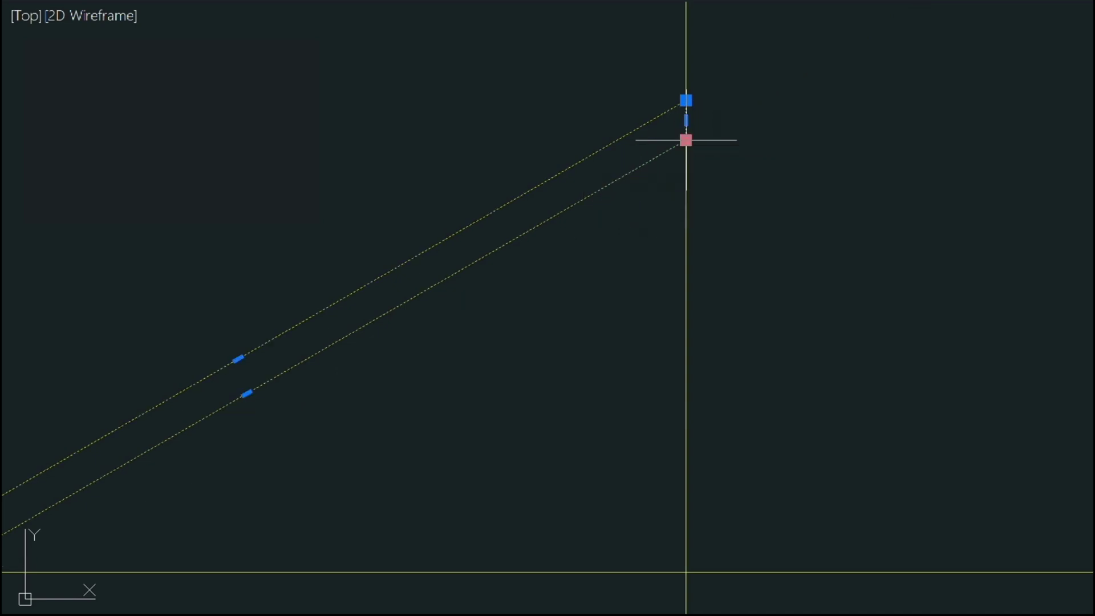
key("Escape")
Step: Mirror the roof beam about the centre line from the apex downward, keeping the original
scroll(576, 268, "down", 2)
scroll(580, 292, "down", 2)
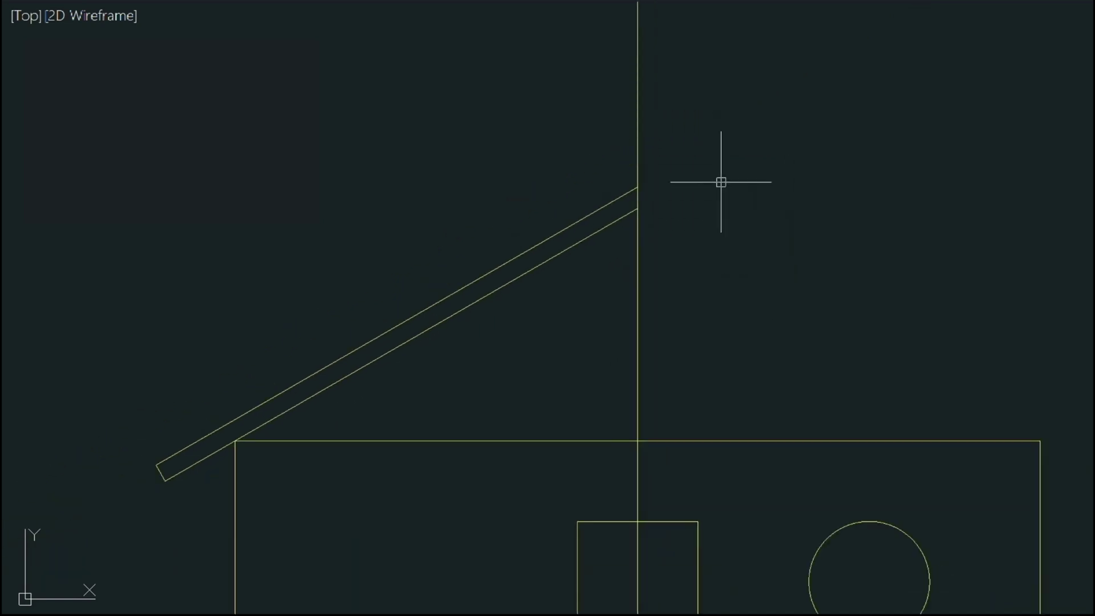
left_click(583, 238)
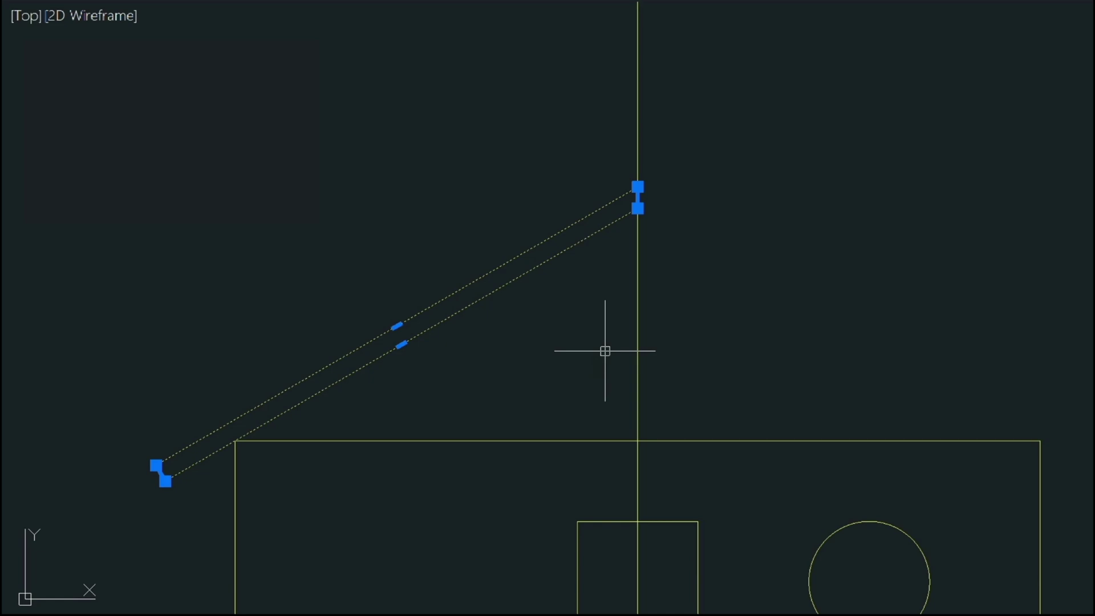
type("mi")
key("Return")
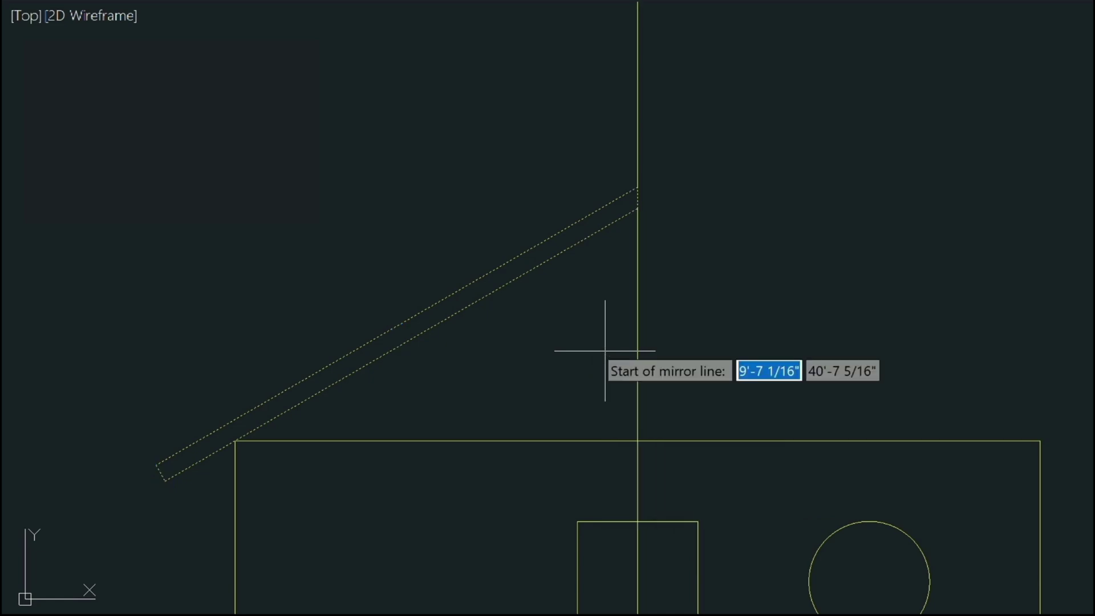
left_click(637, 187)
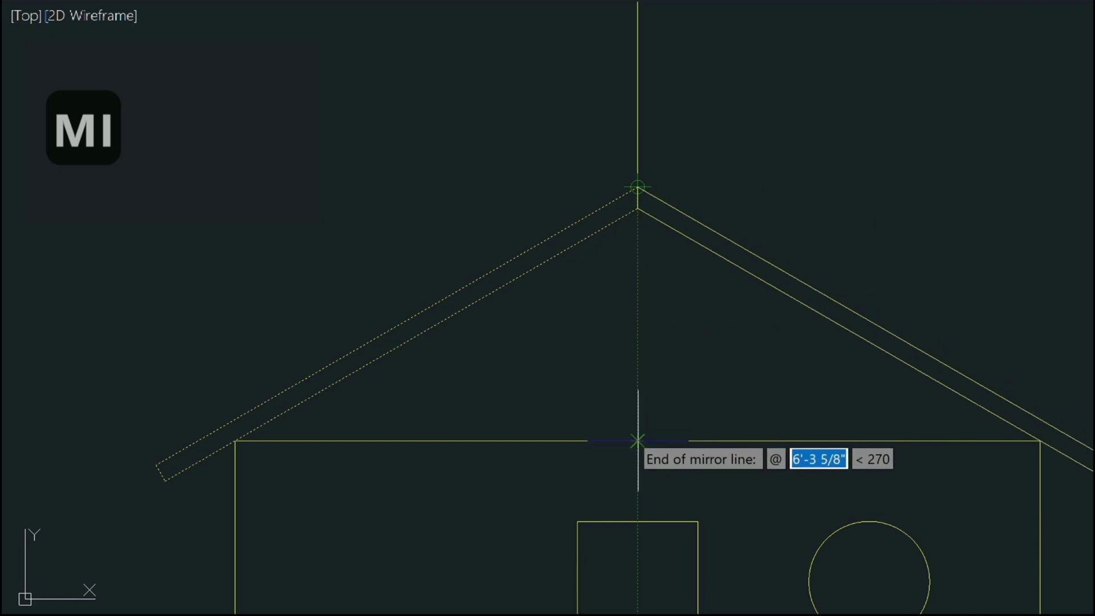
left_click(637, 440)
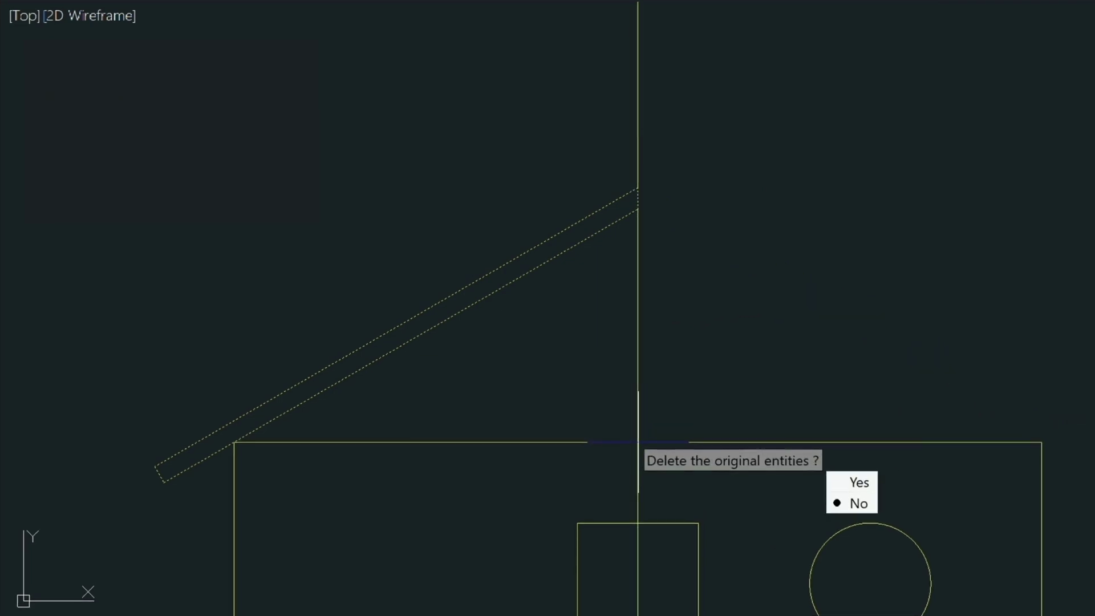
key("Return")
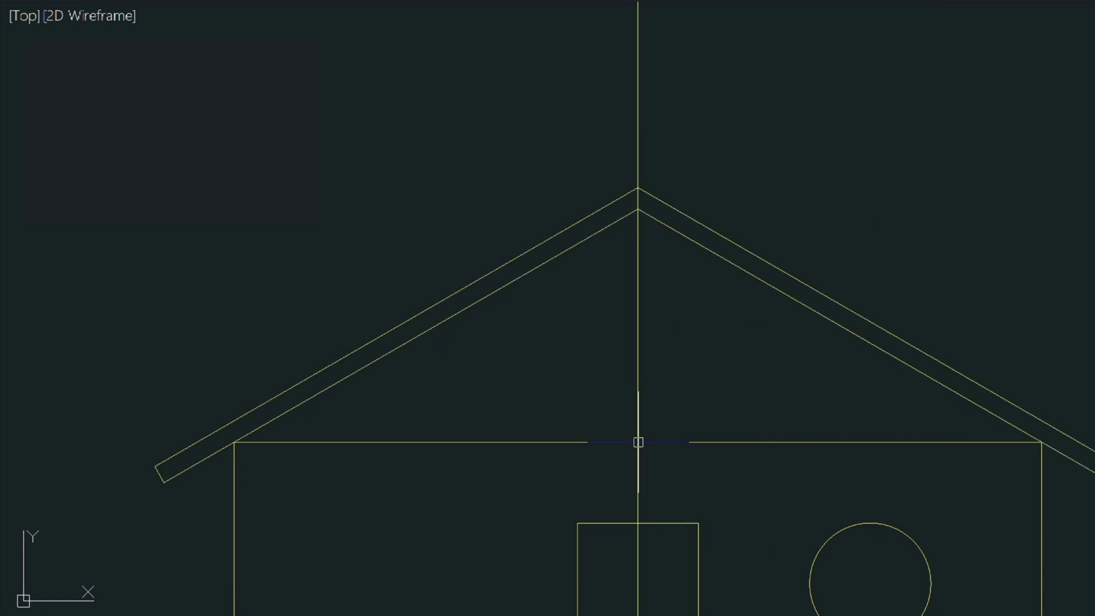
Step: Explode the wall rectangle with X and select the vertical centre line for removal
scroll(679, 331, "down", 3)
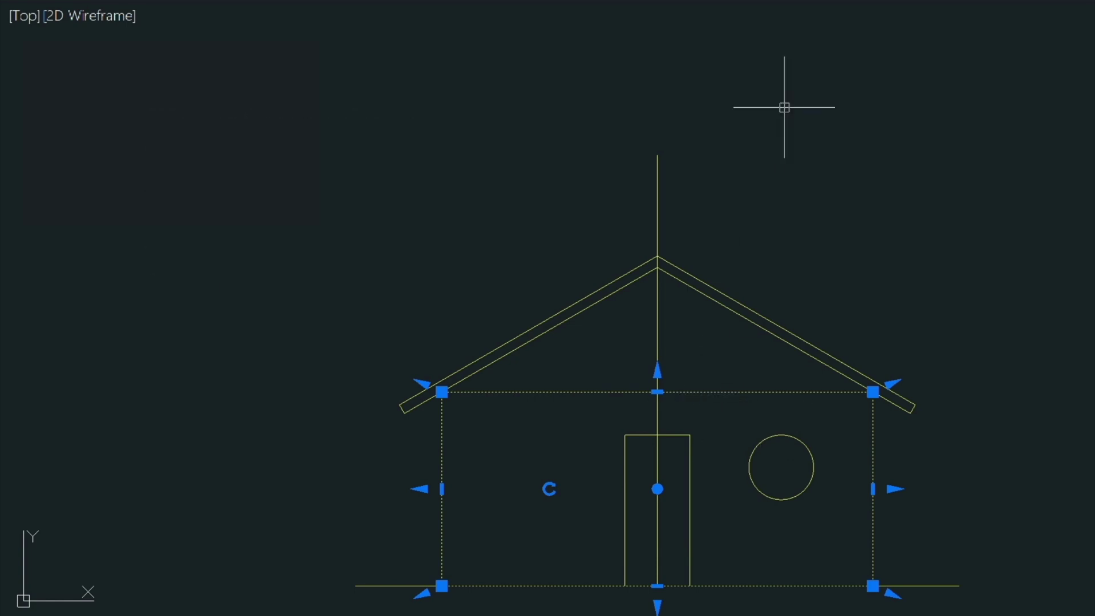
type("x")
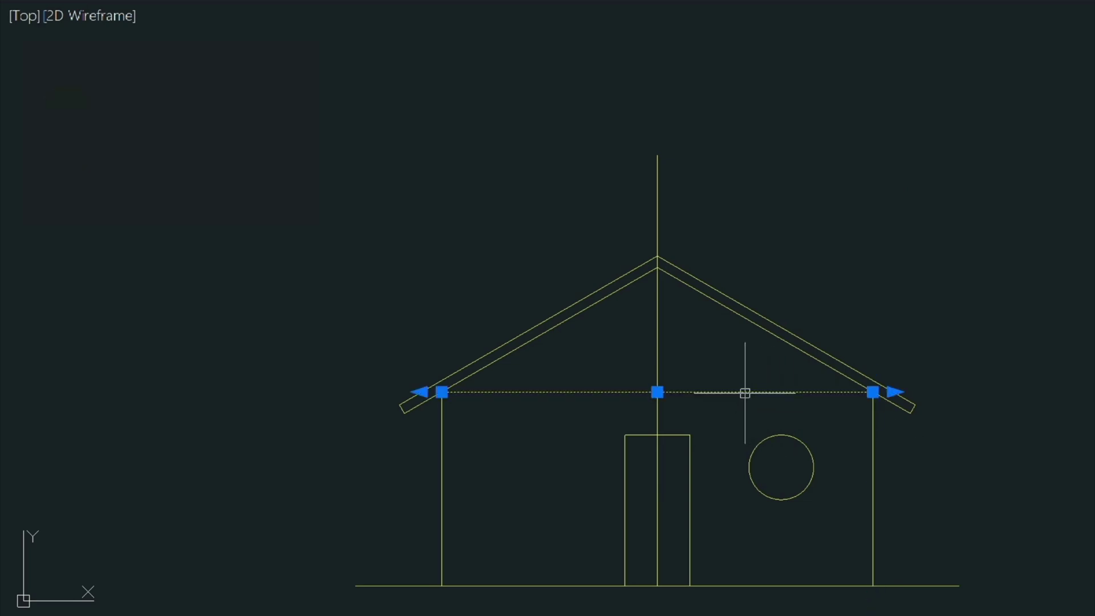
left_click(654, 352)
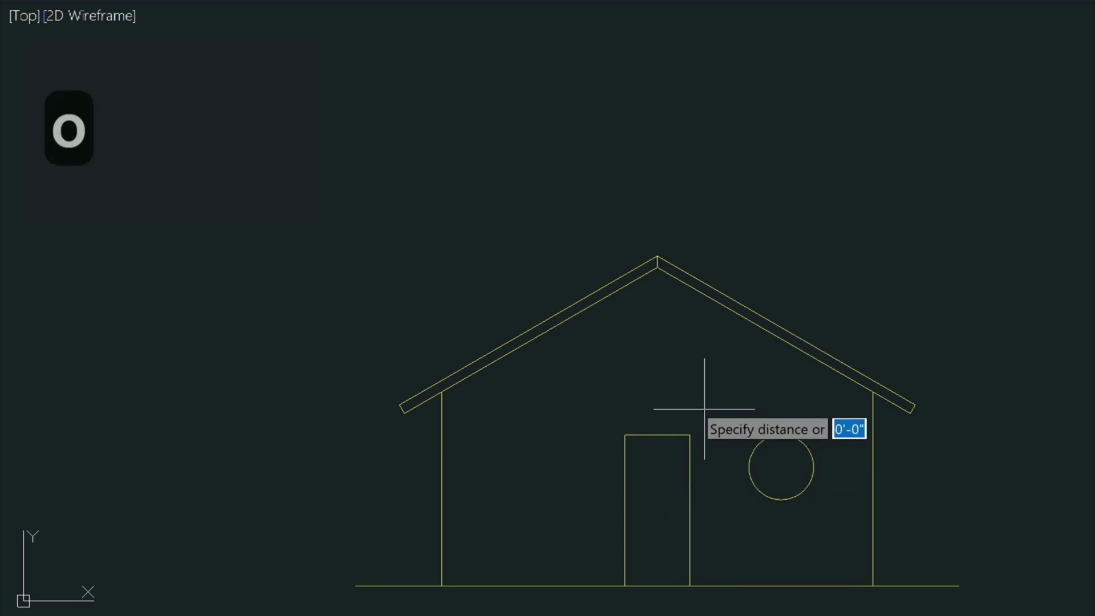
Step: Offset the door outline and the round window by 5.5 to form trim
type("5.5")
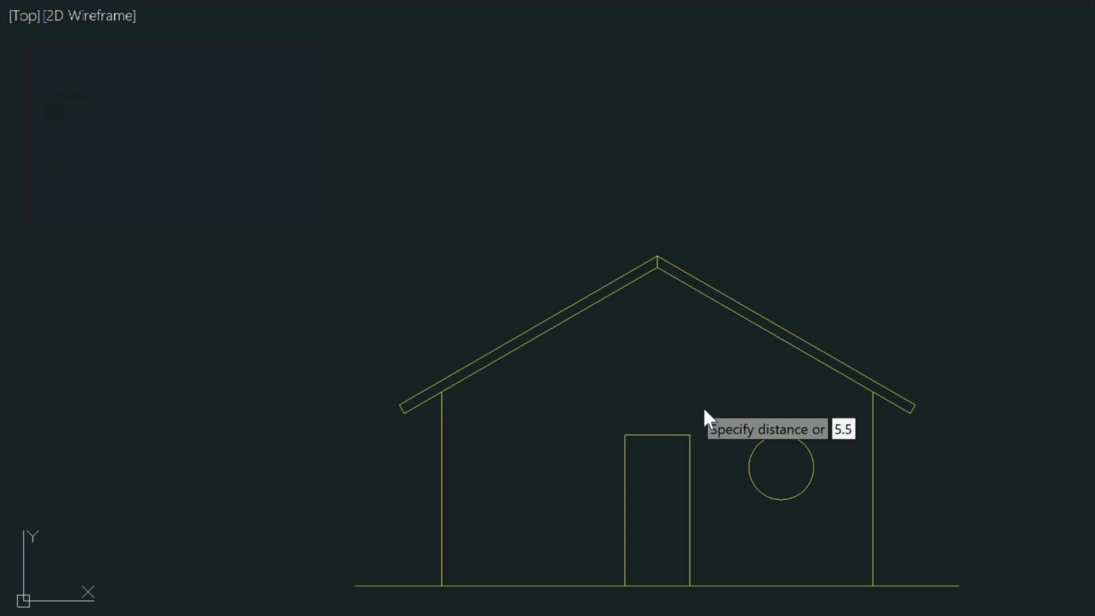
key("Return")
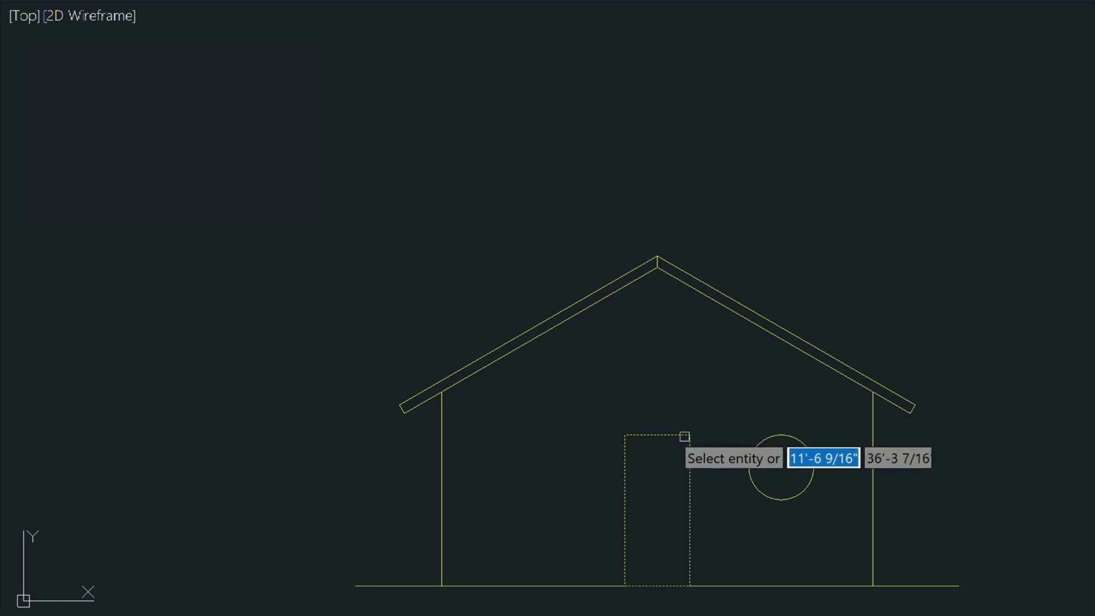
left_click(654, 433)
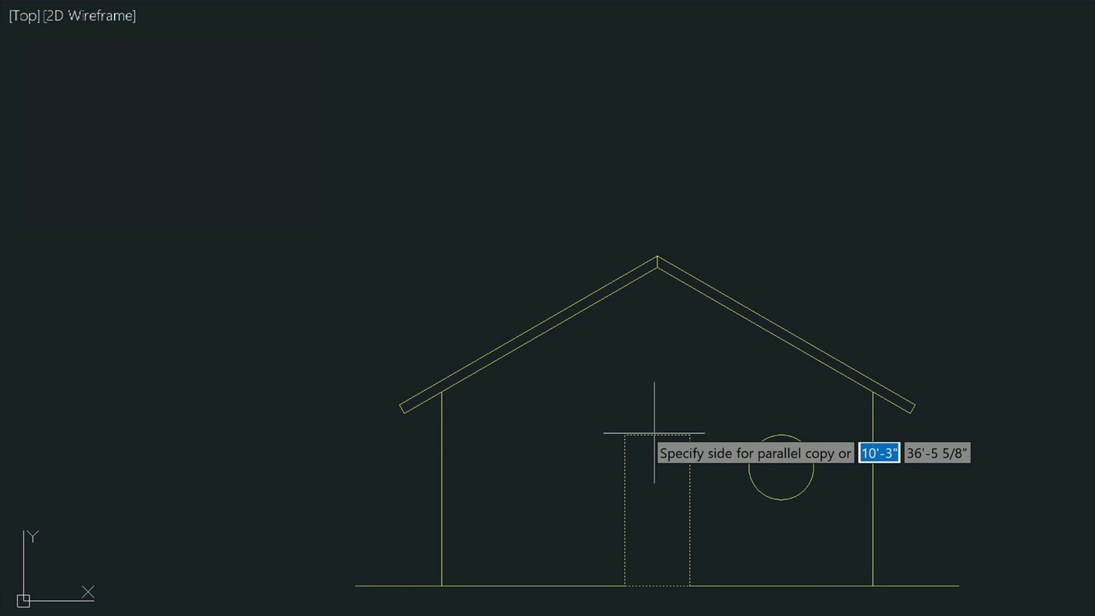
left_click(670, 392)
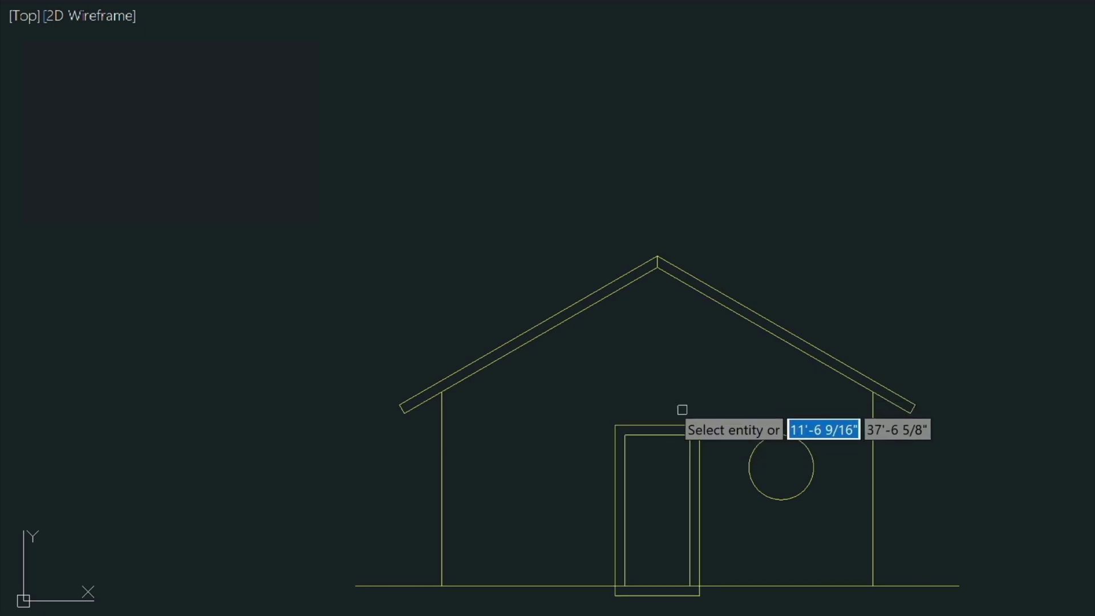
left_click(771, 438)
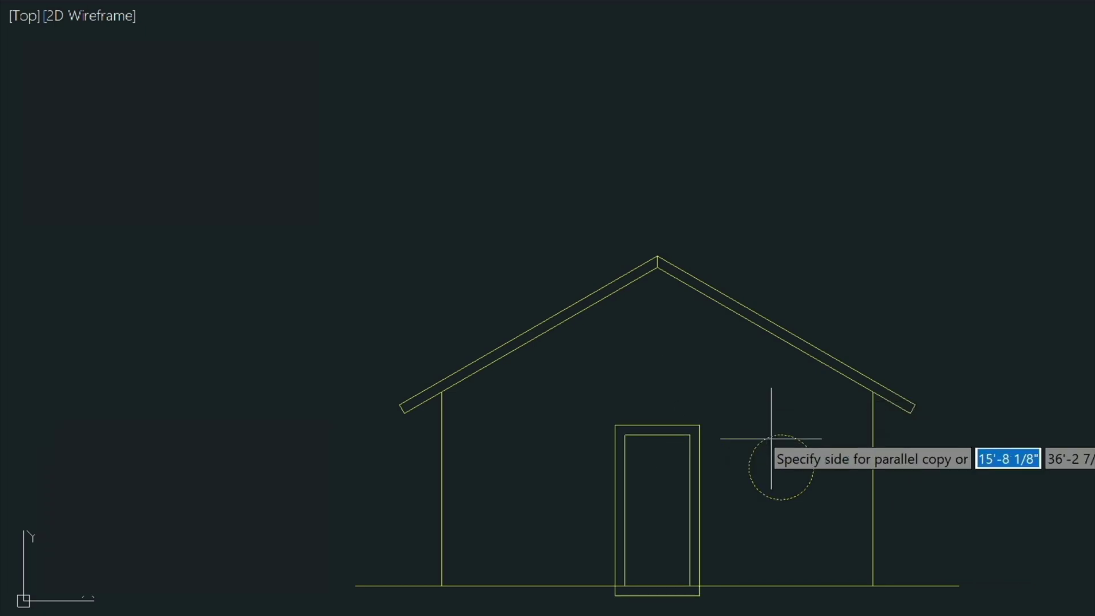
left_click(767, 405)
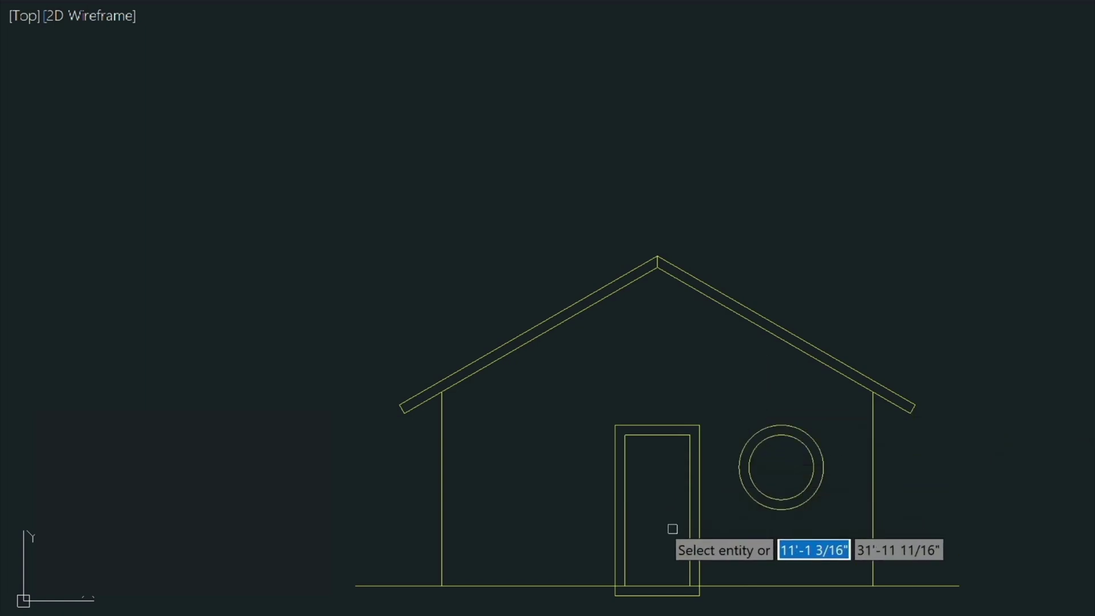
key("Escape")
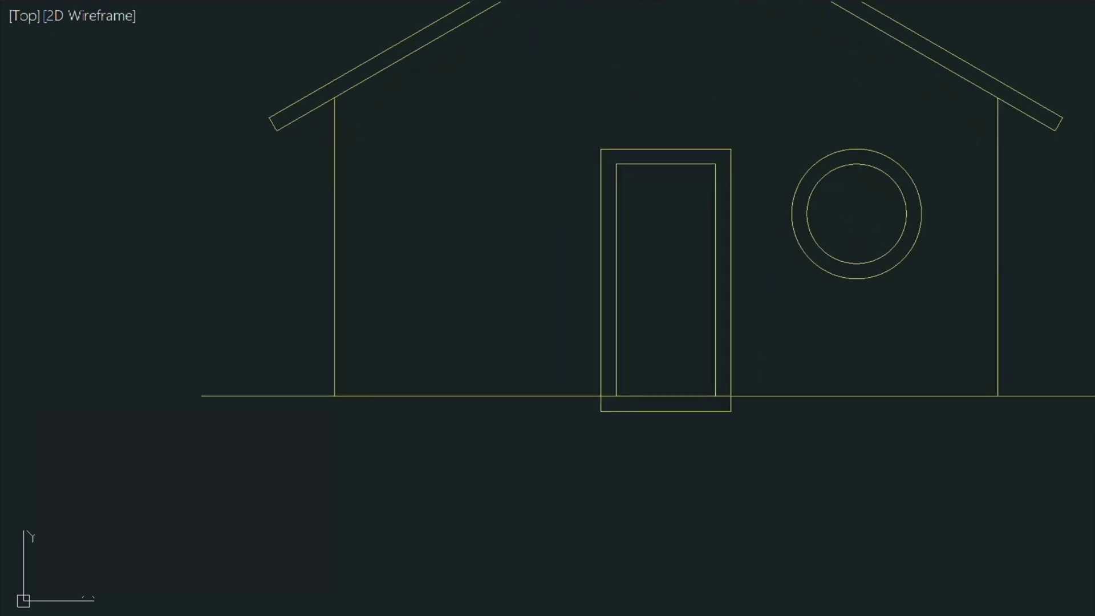
Step: Trim the door trim's portion below the floor line, using the floor line as the cutting edge
left_click(824, 388)
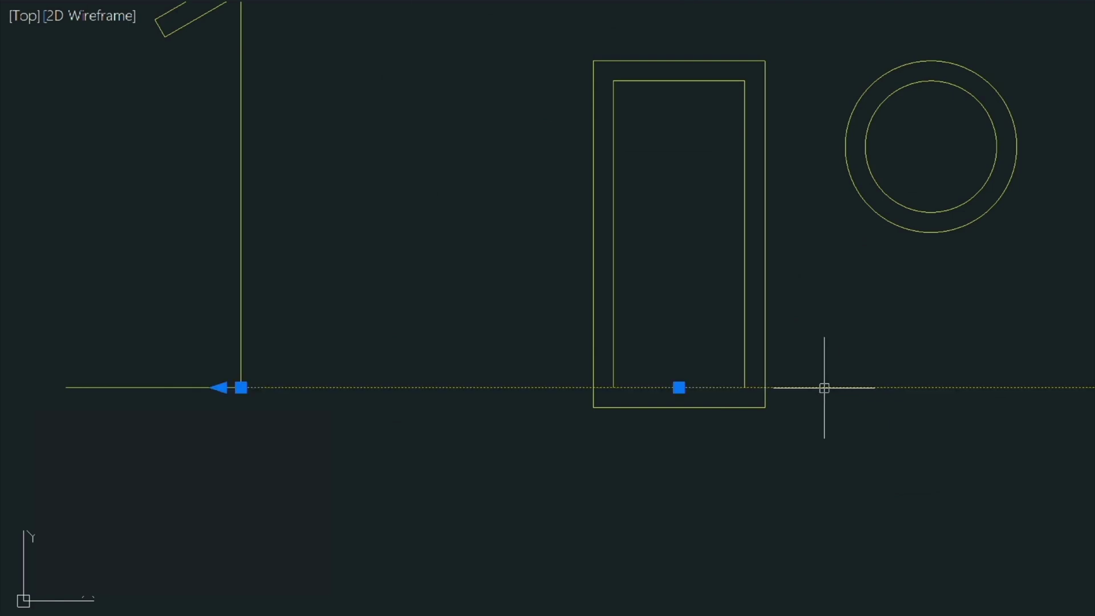
type("tr")
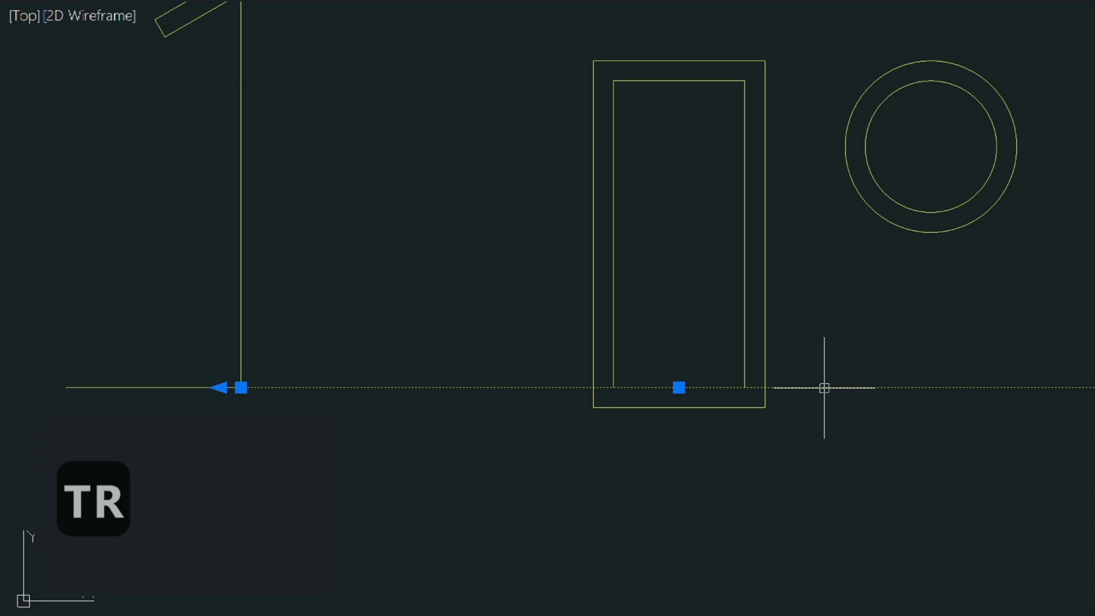
key("Return")
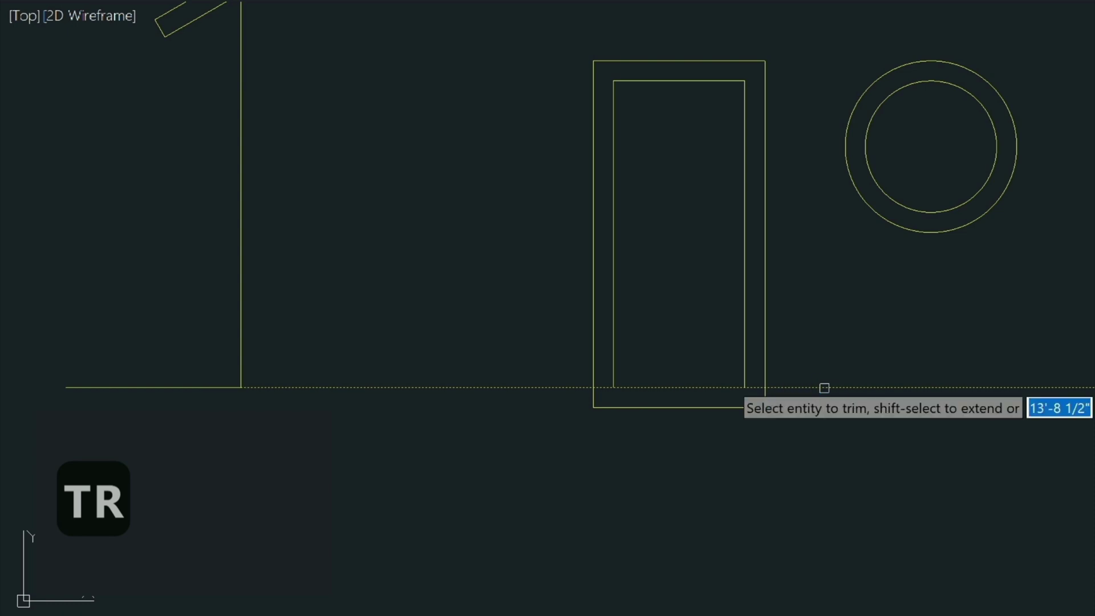
left_click(714, 407)
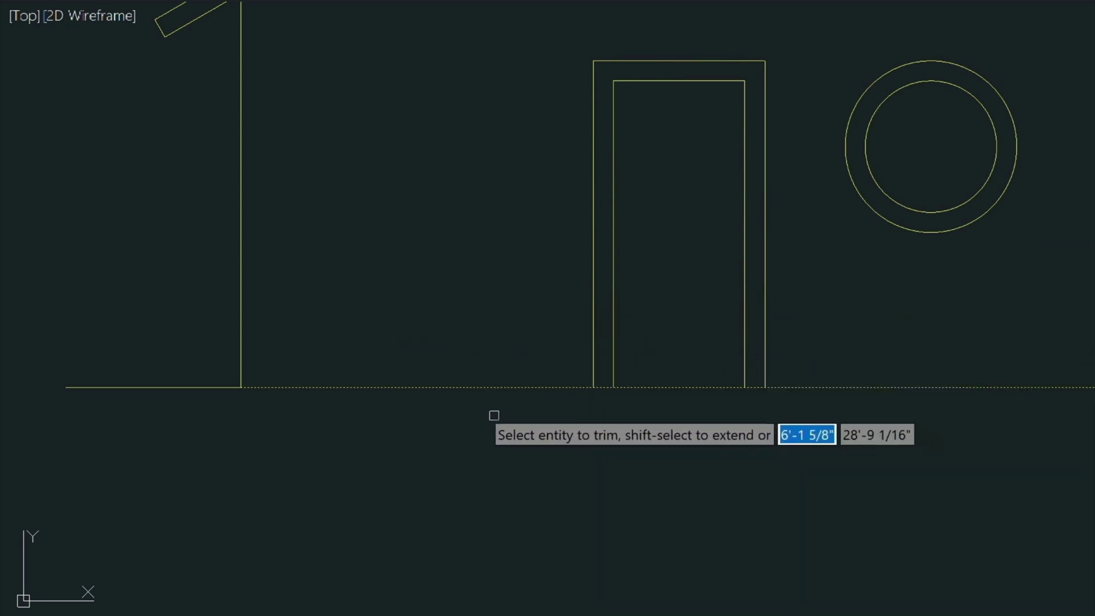
key("Escape")
Step: Copy the floor line 6" lower to create a second floor line
left_click(397, 387)
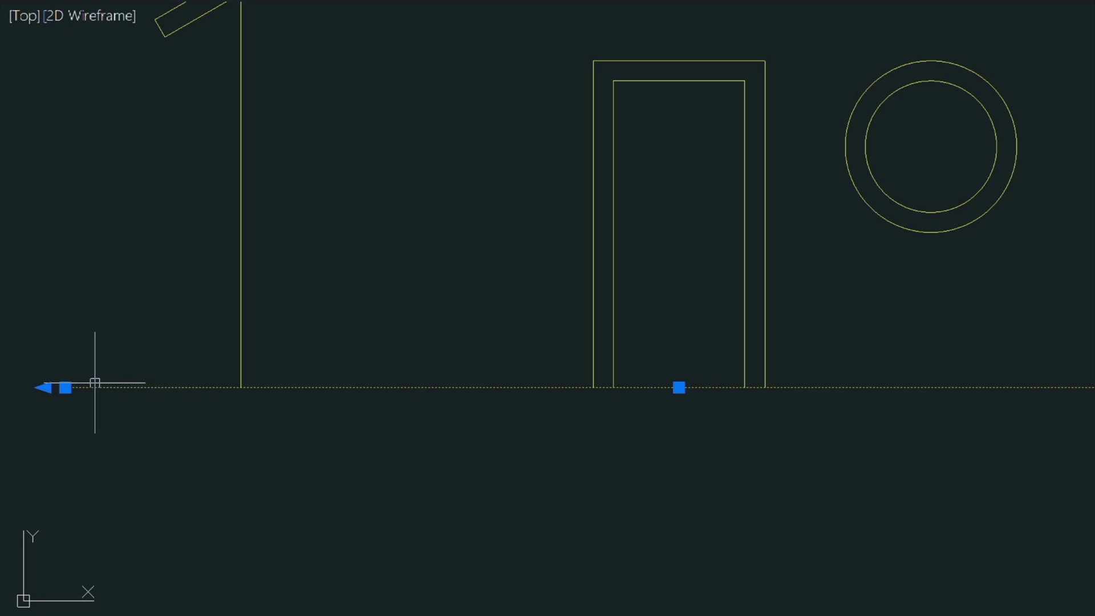
left_click(64, 387)
key("space")
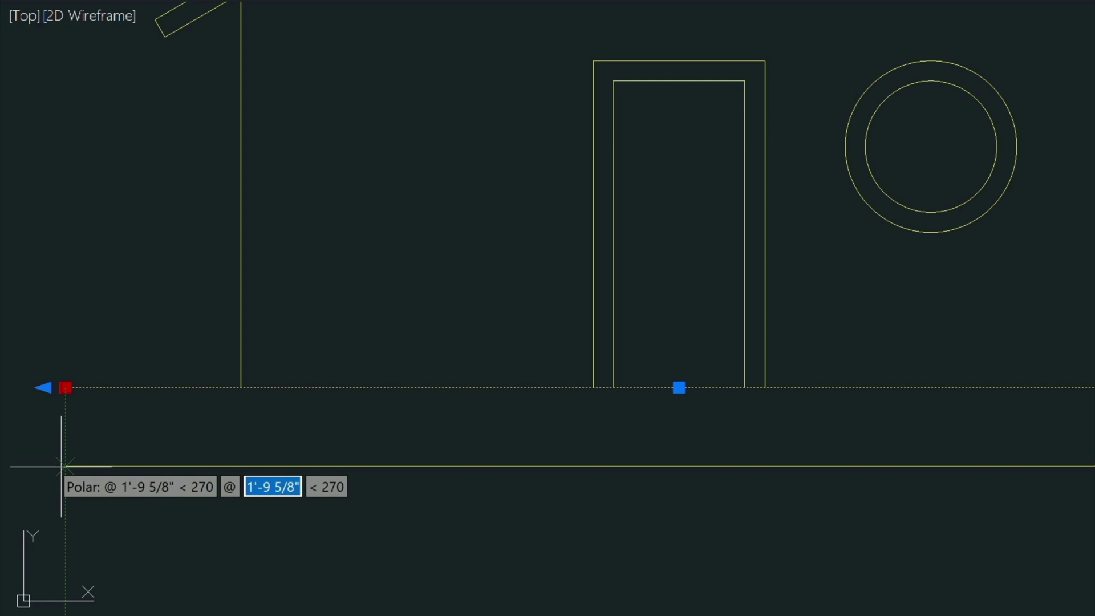
type("6\\")
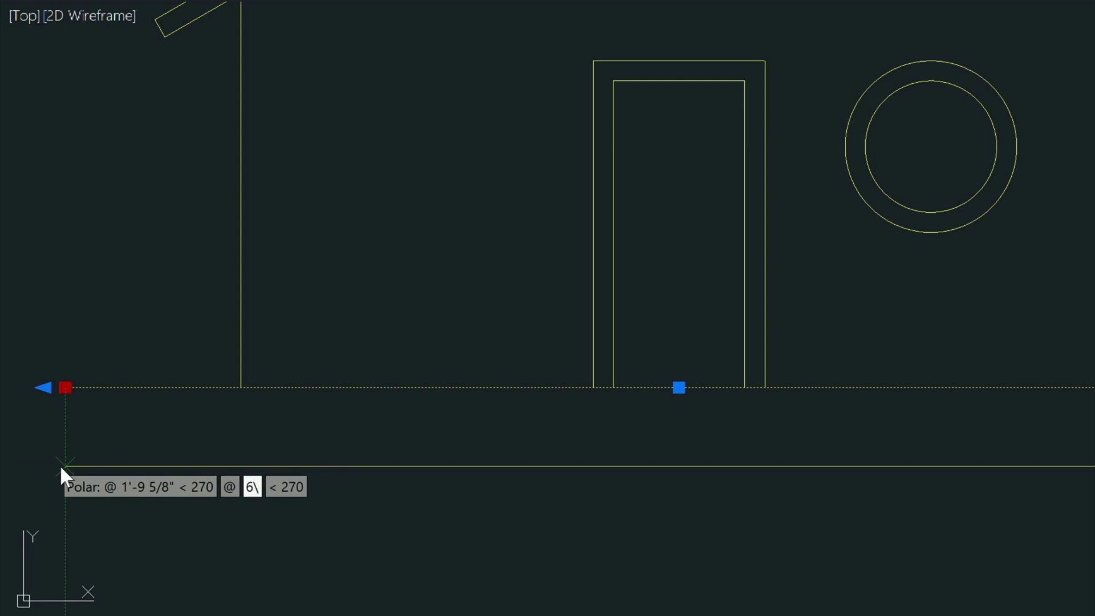
key("Return")
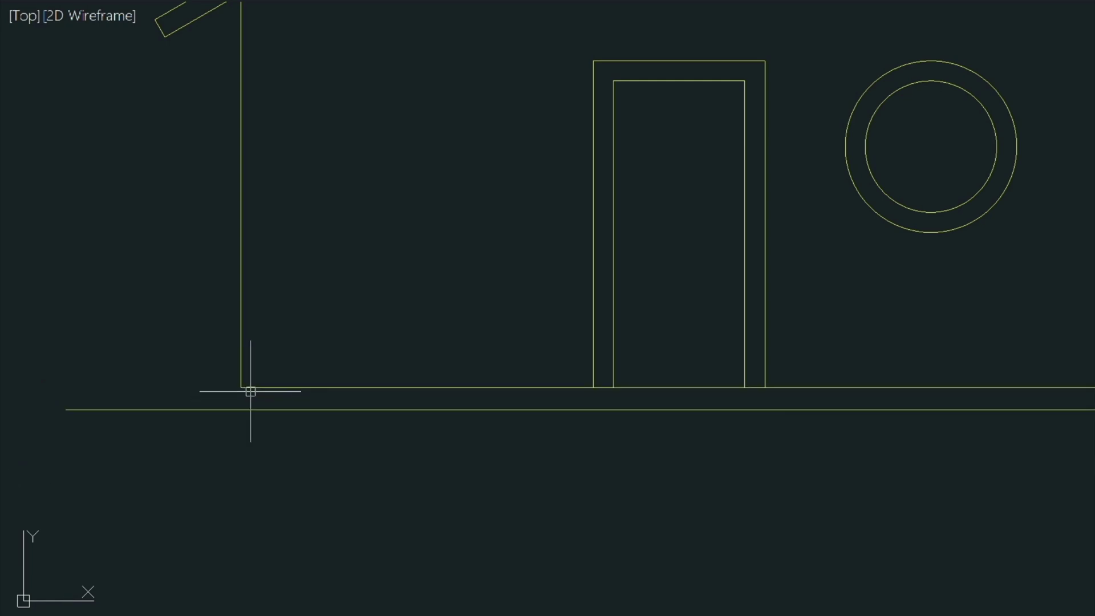
Step: Draw a short vertical polyline from the left wall corner down to the new line, then reposition it
type("pl")
key("Return")
left_click(241, 389)
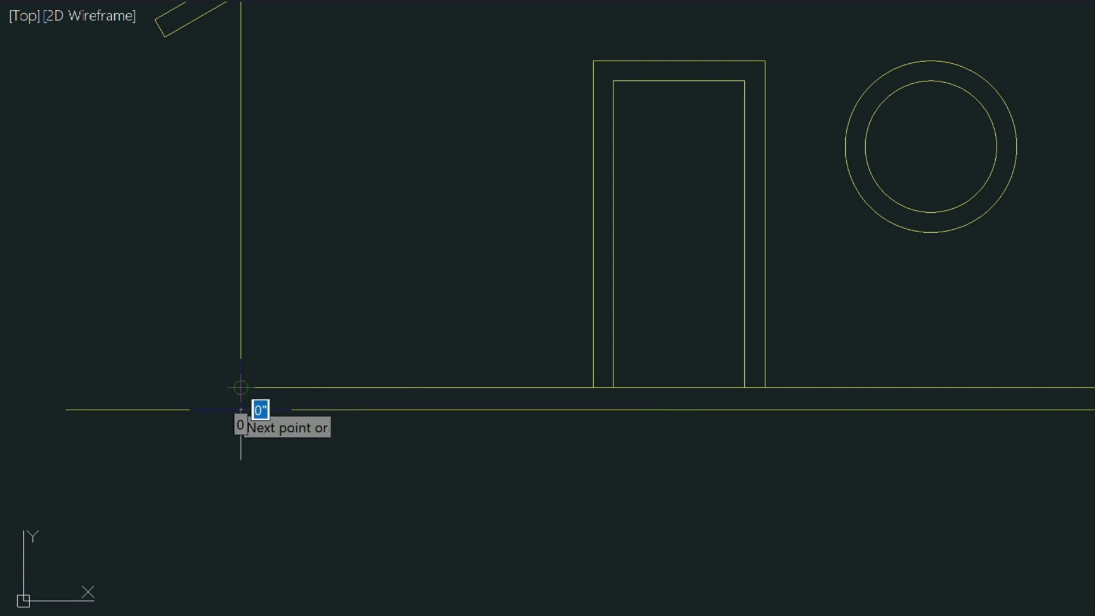
left_click(241, 410)
key("Return")
left_click(239, 393)
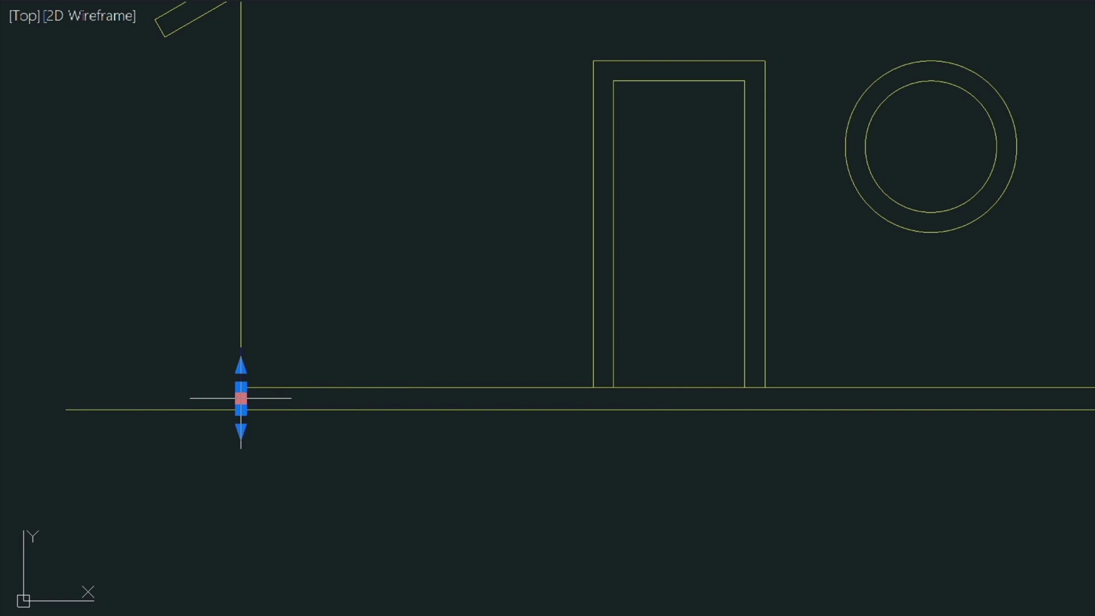
left_click(241, 387)
key("space")
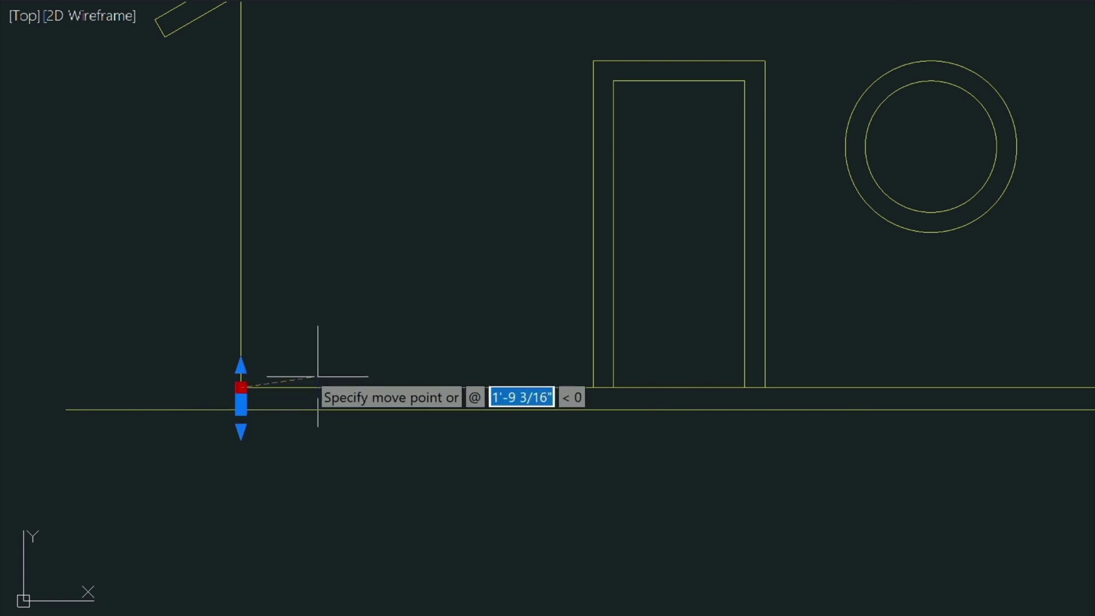
type("1.")
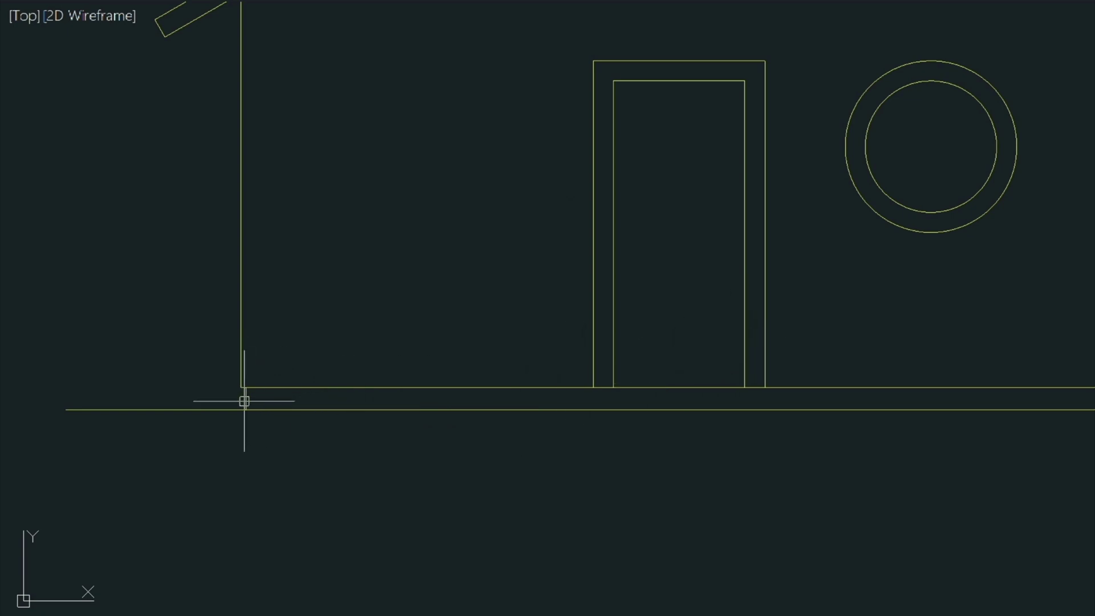
Step: Mirror the short vertical floor end across the door's vertical centre line with MI, keeping the original
left_click(245, 400)
type("m")
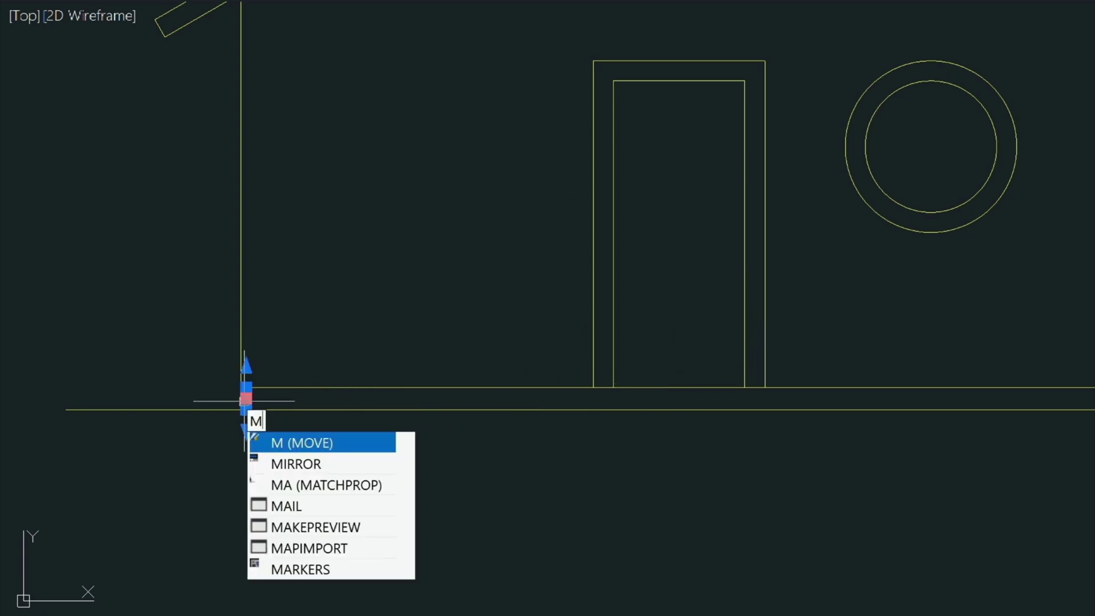
type("i")
key("Escape")
key("Return")
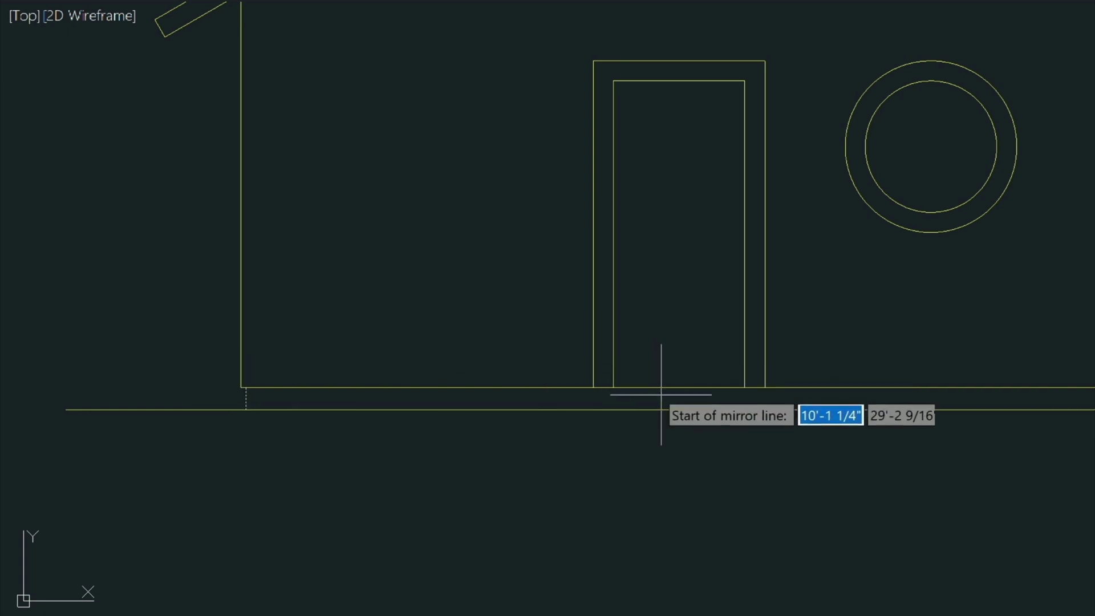
left_click(678, 387)
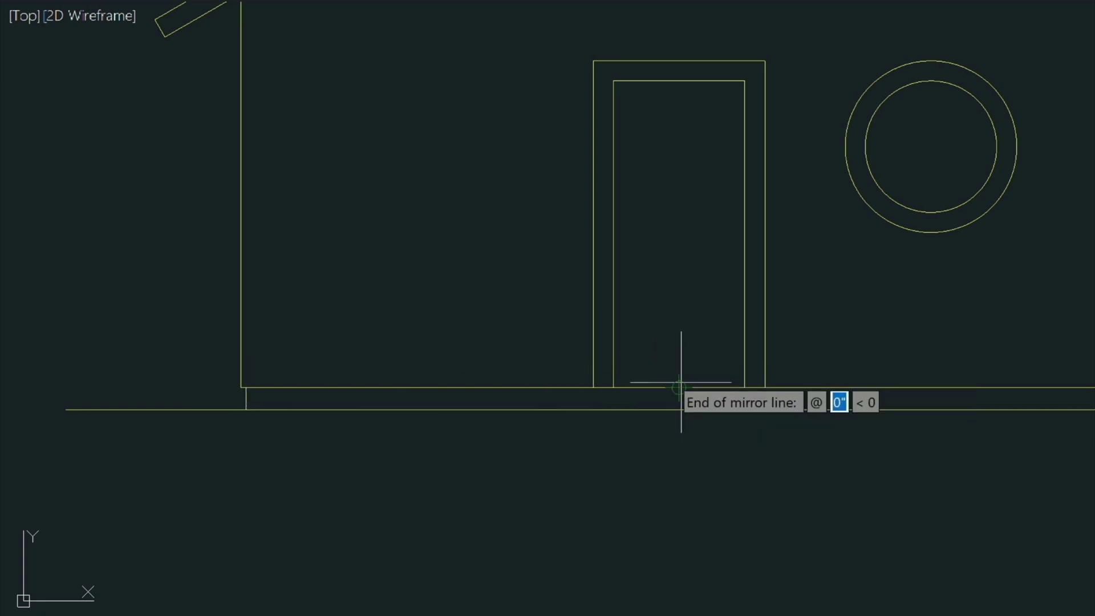
left_click(683, 321)
key("Return")
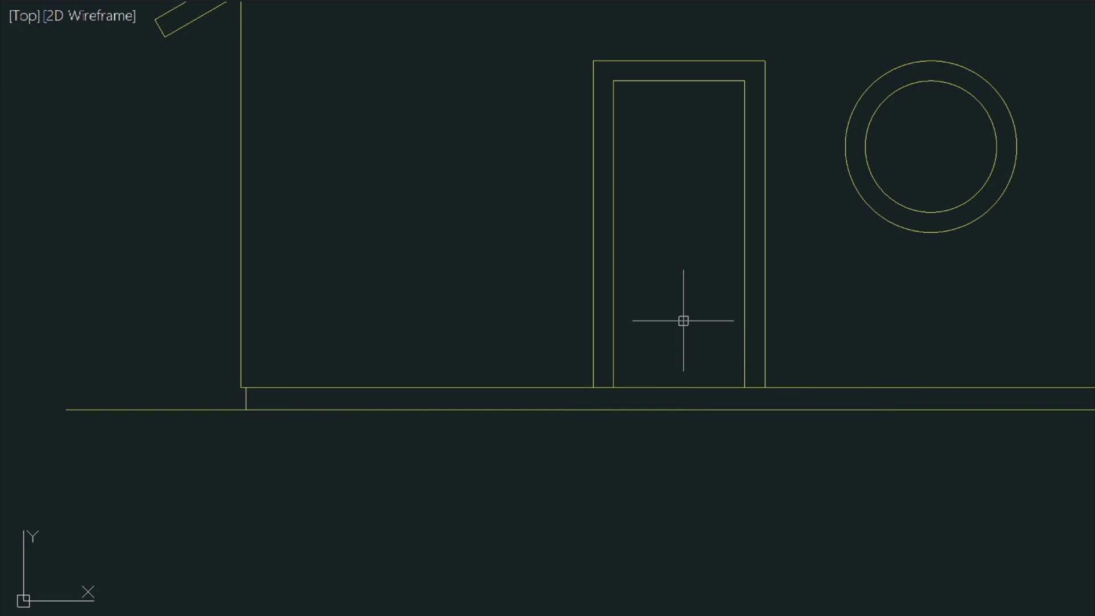